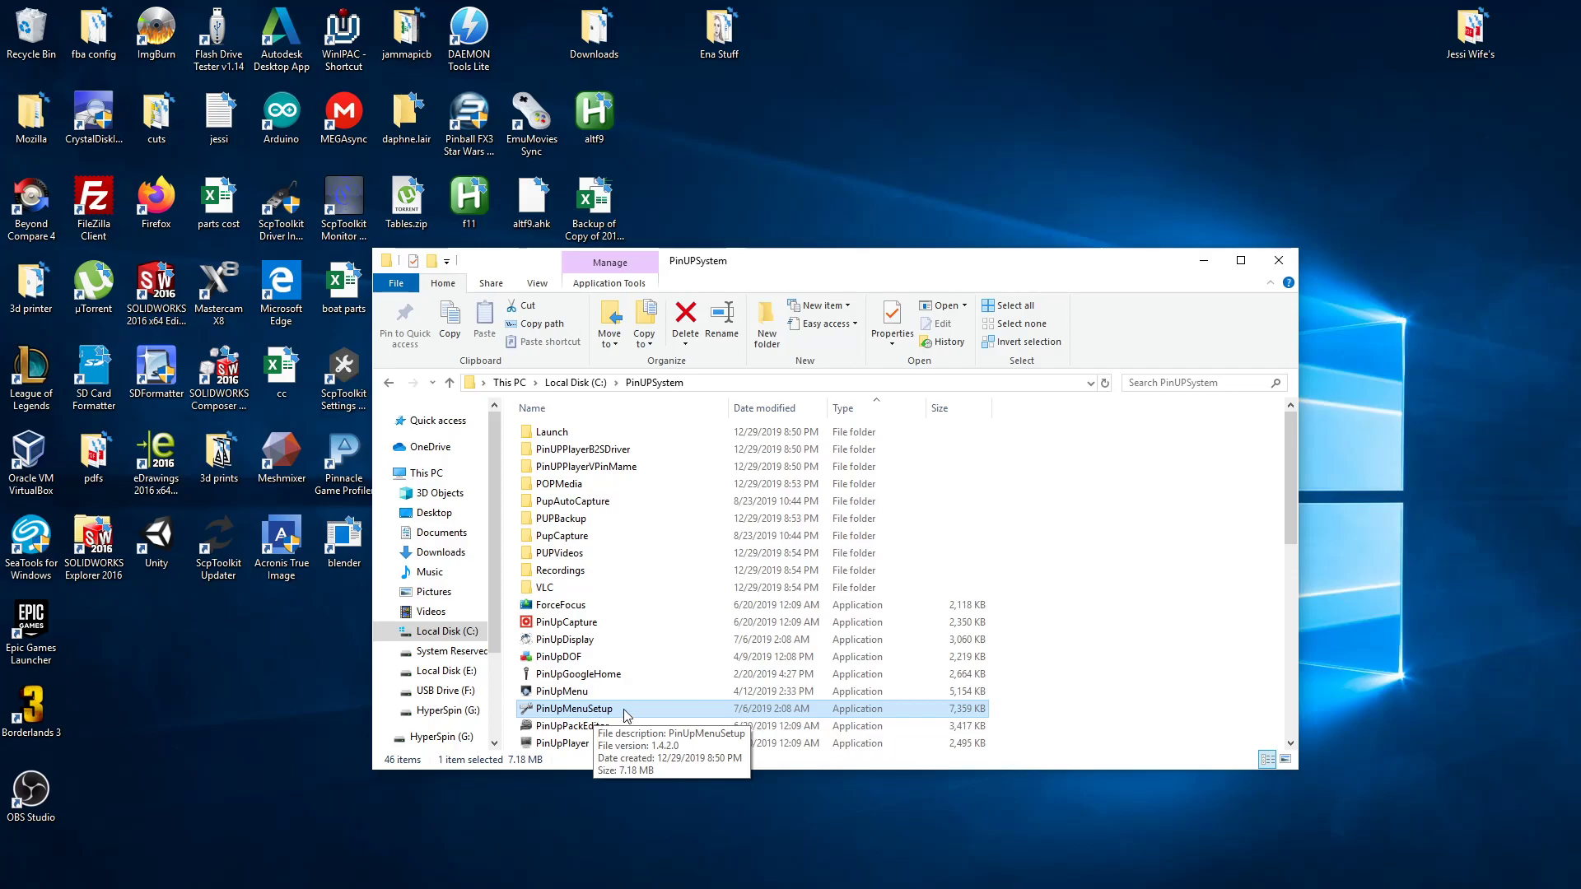
Step: Launch PinUpMenuSetup from C:\PinUPSystem to open PinUP Popper Setup
double_click(624, 709)
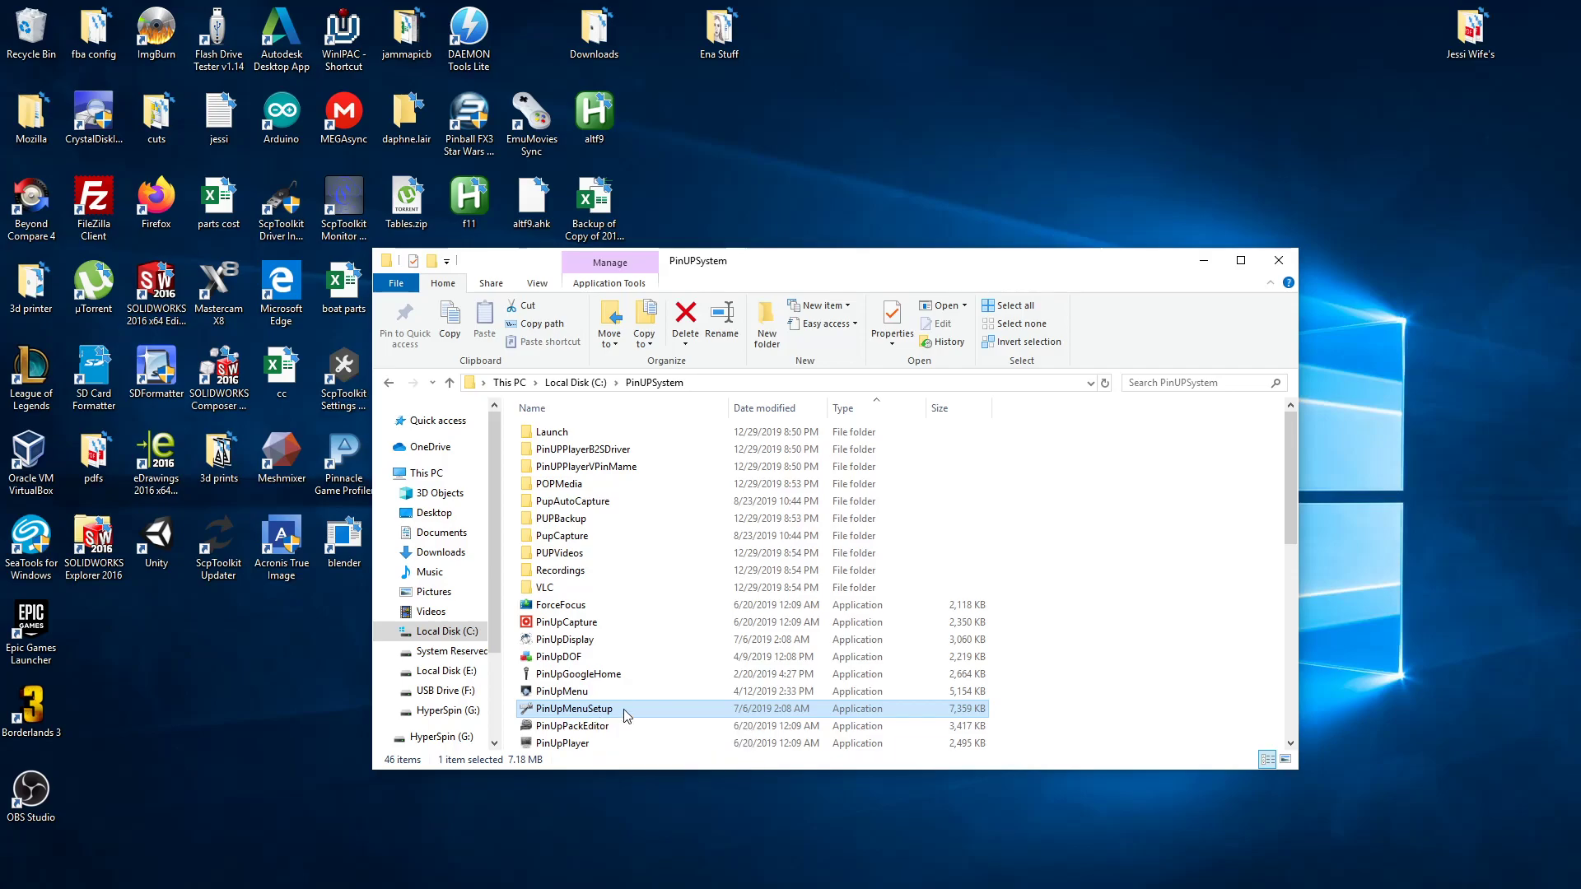
Step: Scan for new Visual Pinball X tables (18 found) and add Rob Zombies Spookshow to the system
left_click(385, 231)
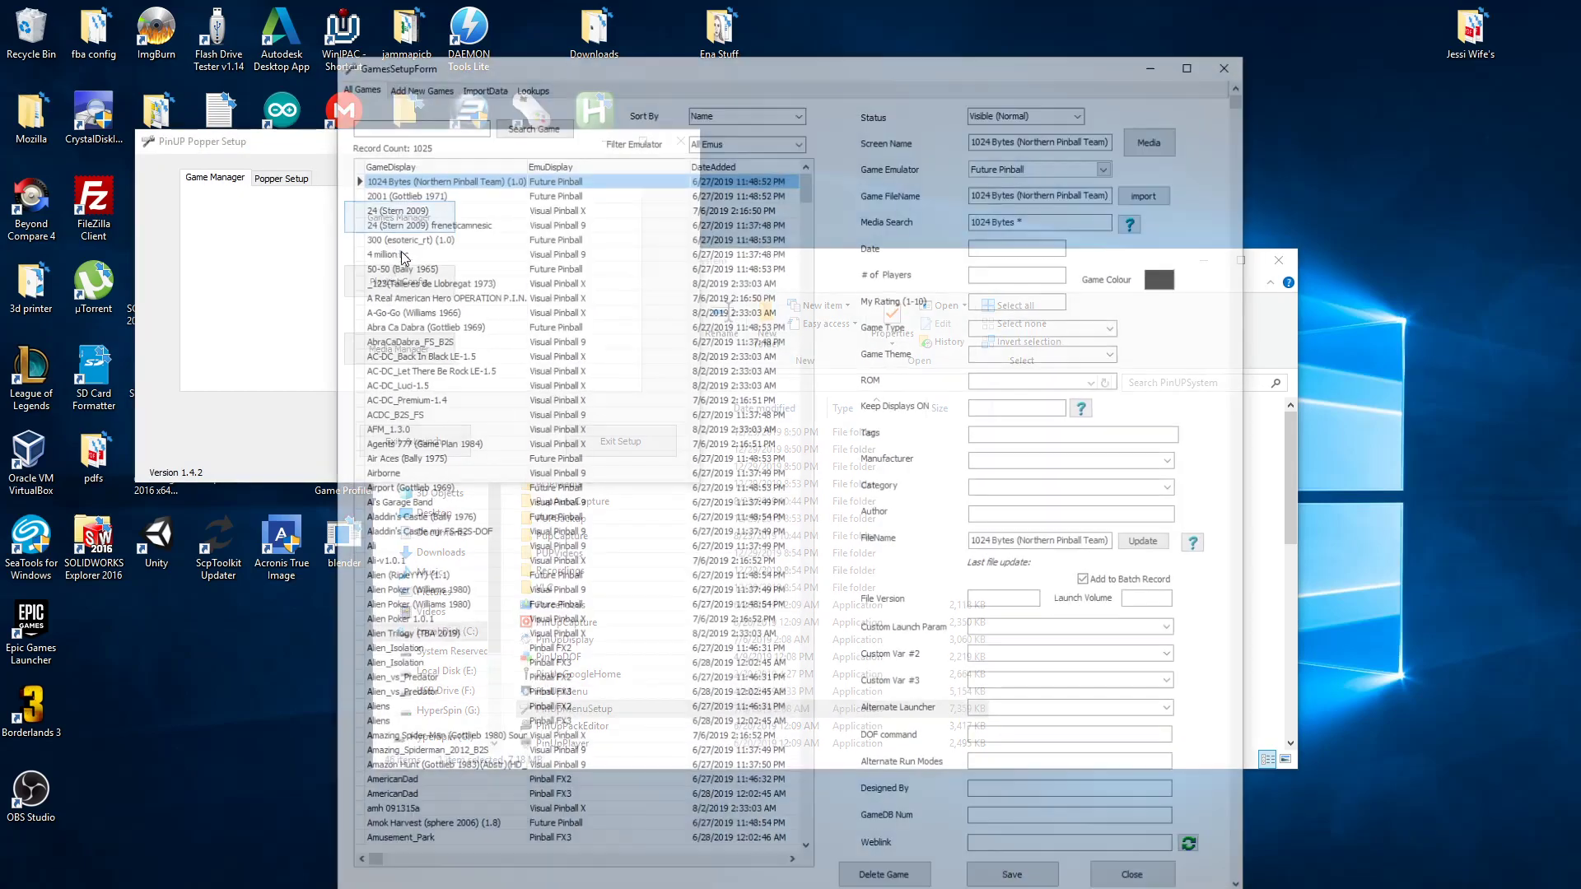
left_click(420, 86)
left_click(582, 138)
left_click(573, 211)
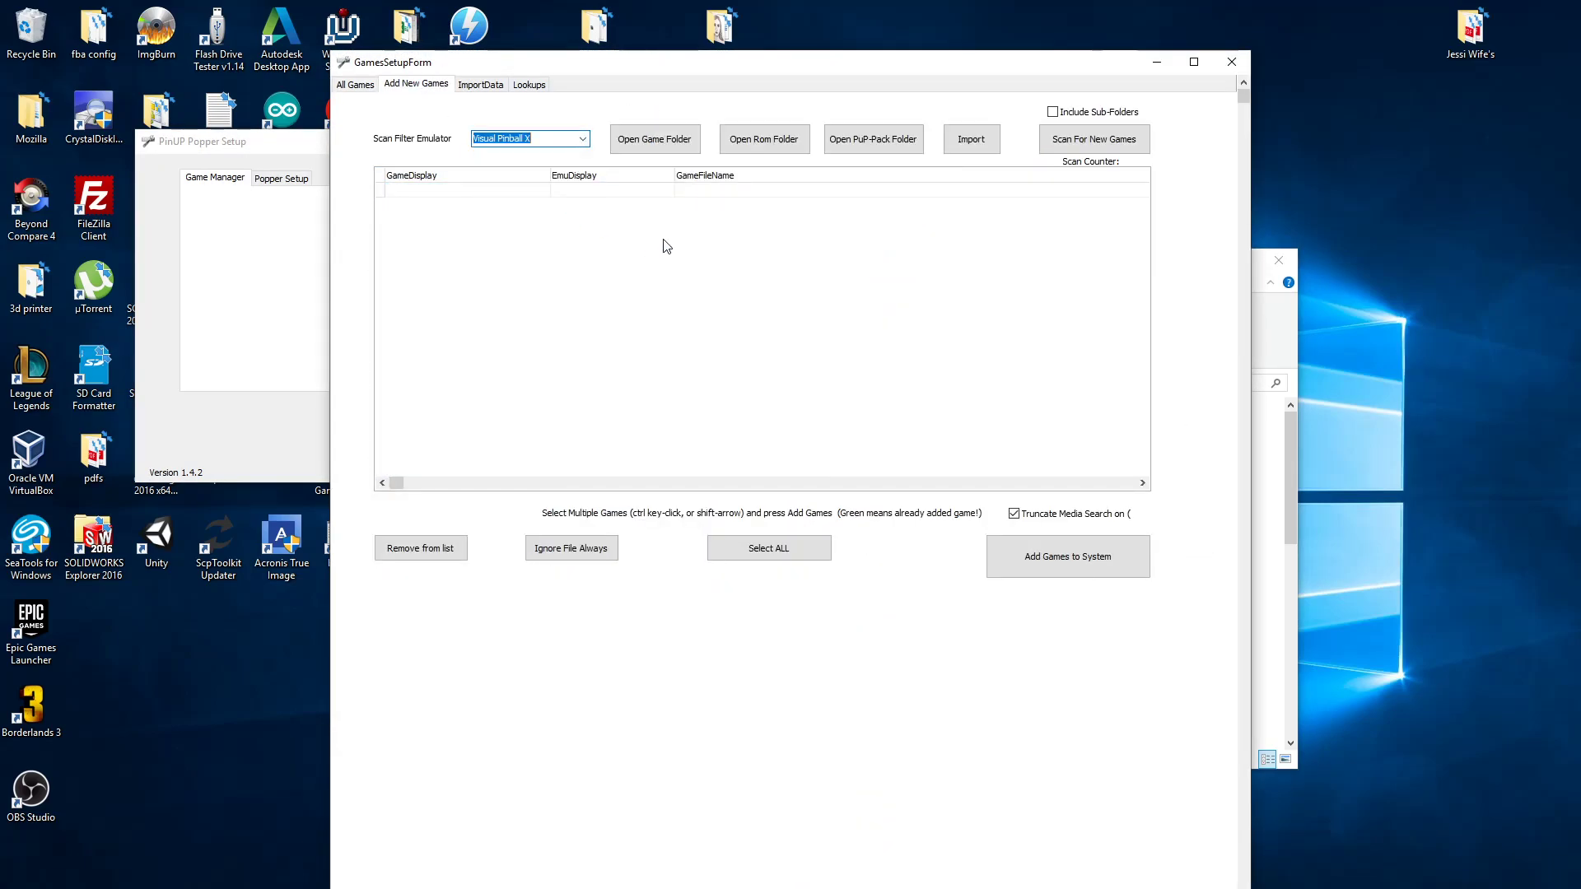
left_click(1066, 145)
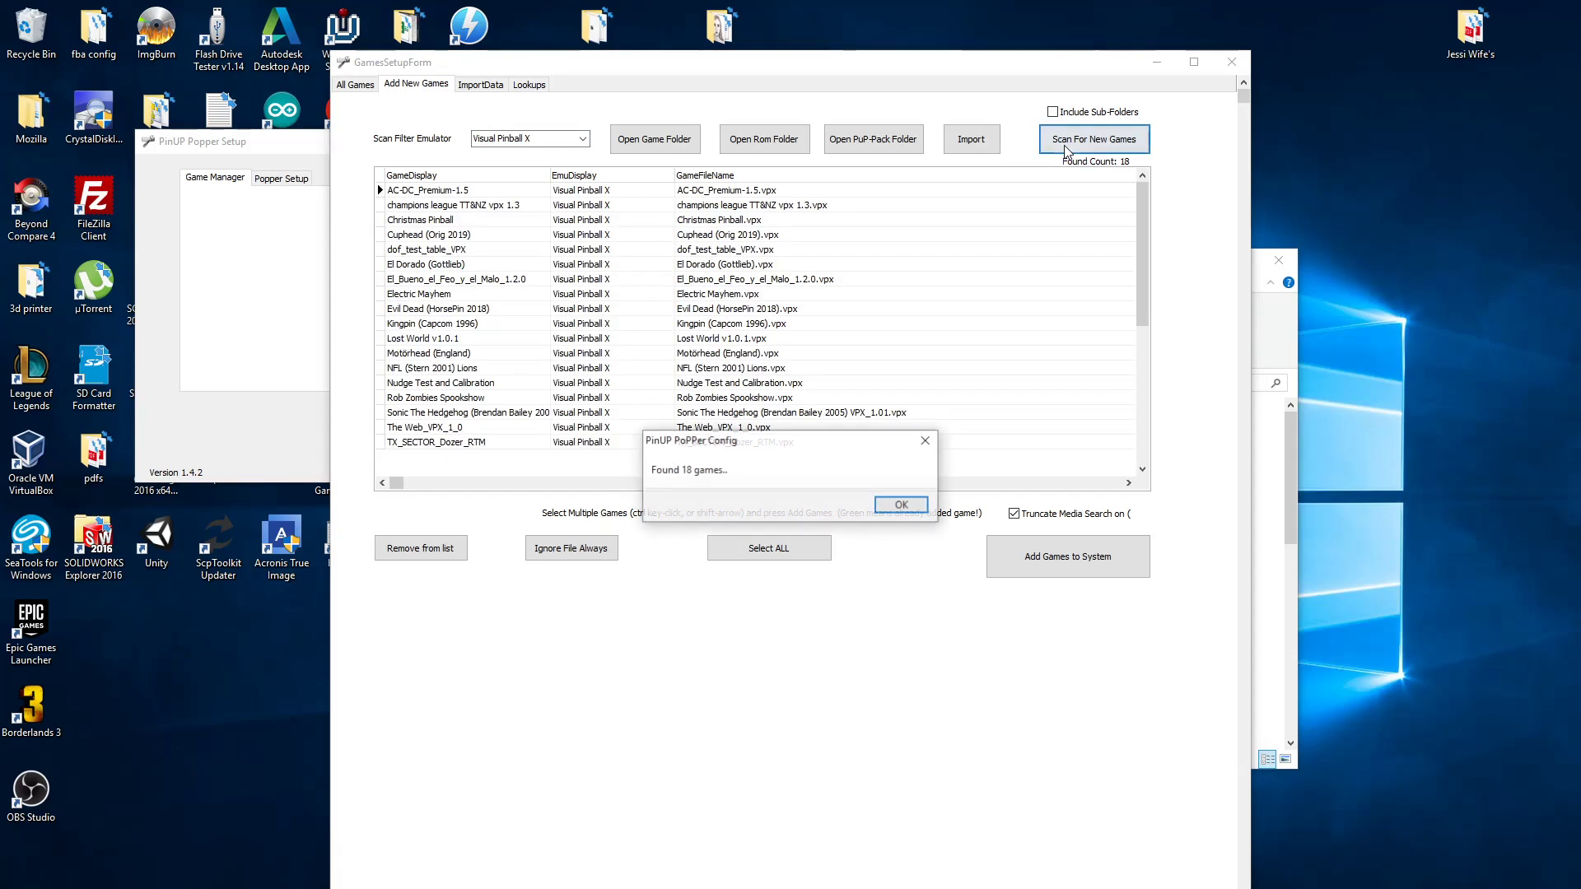
left_click(902, 506)
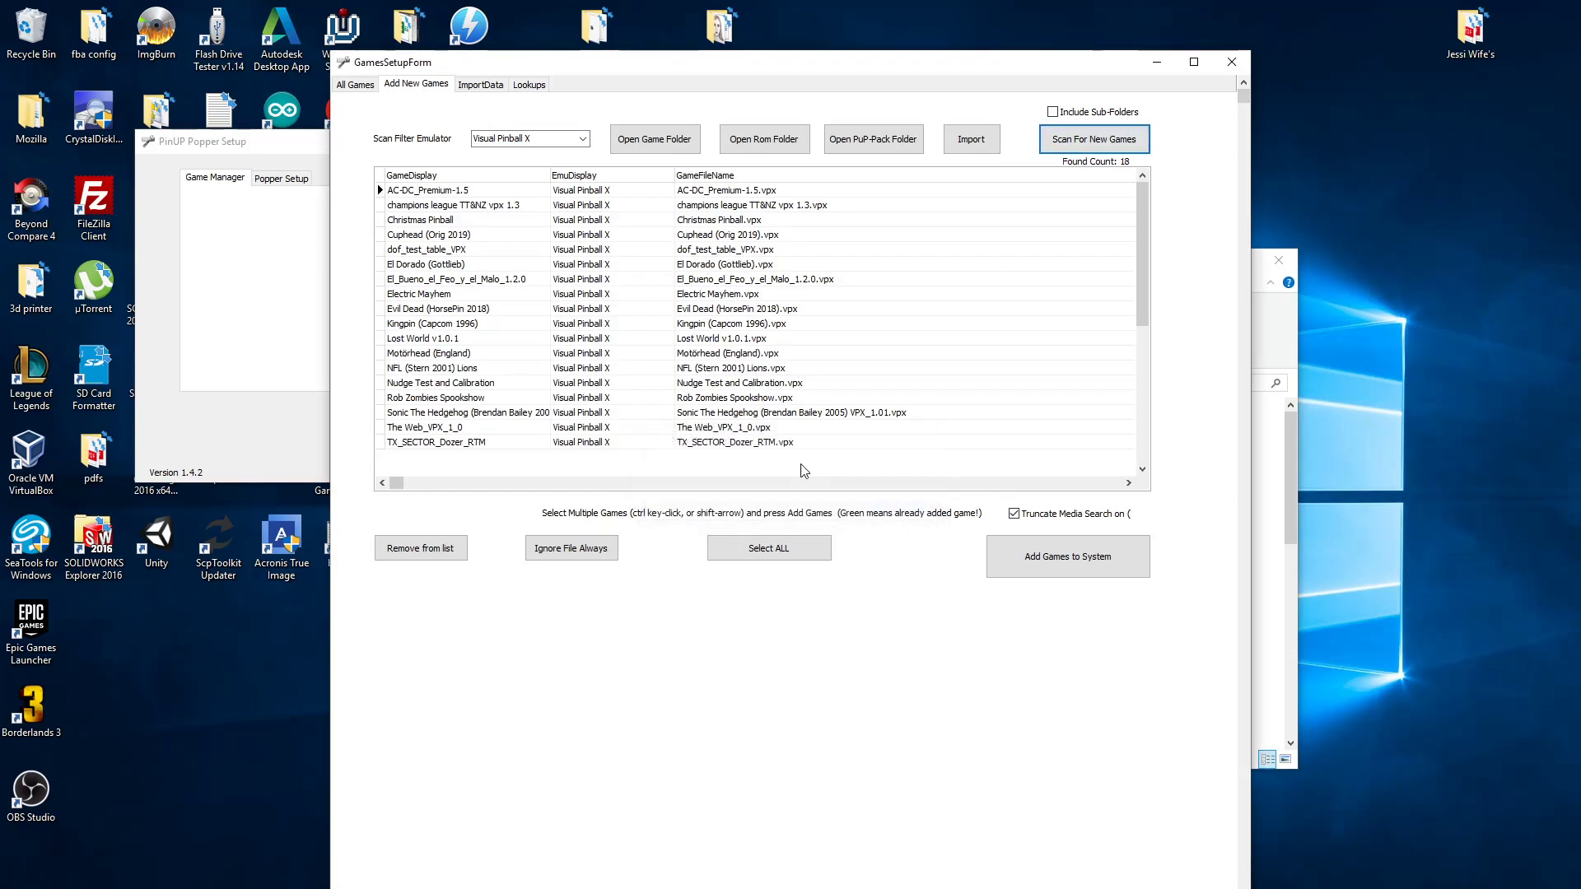
left_click(452, 400)
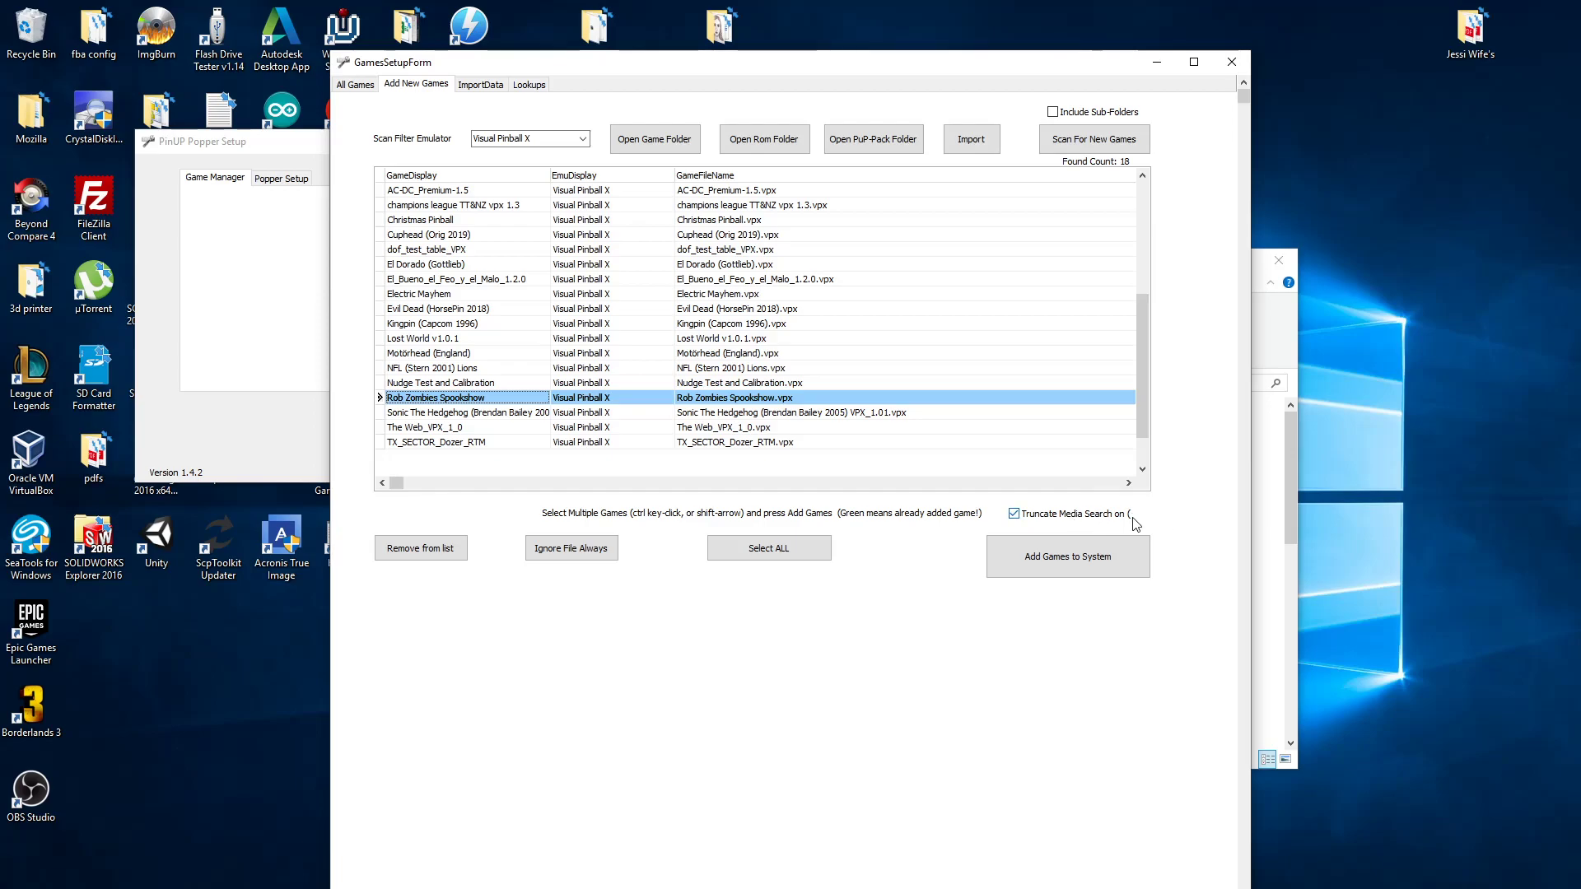
left_click(1042, 564)
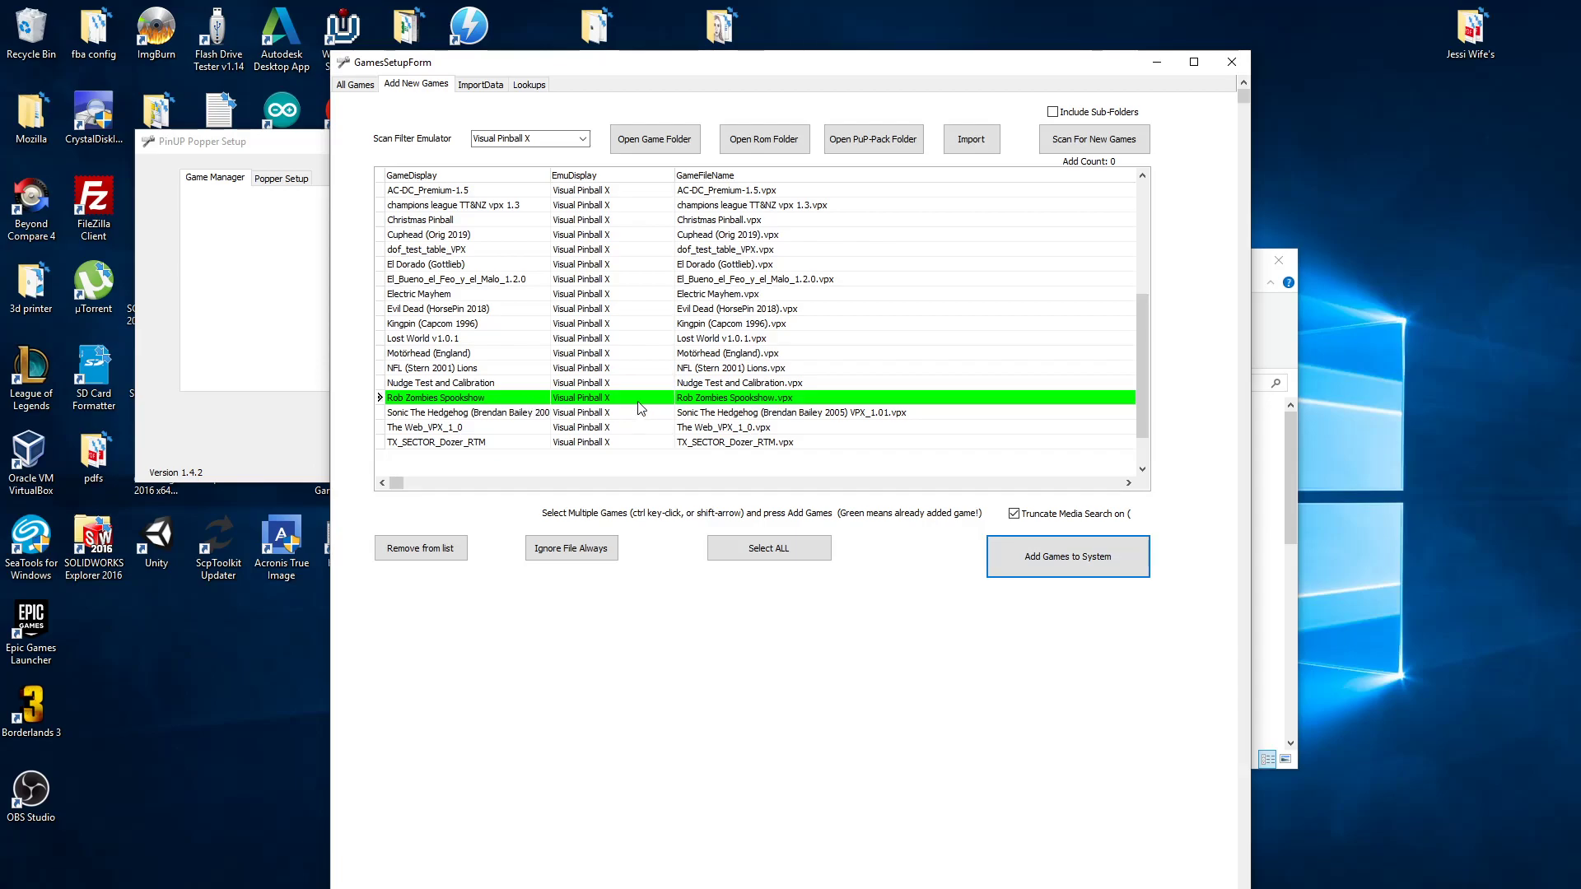
Step: Filter All Games to Visual Pinball X, search 'zombie' to find Rob Zombies Spookshow, then close the manager
left_click(360, 86)
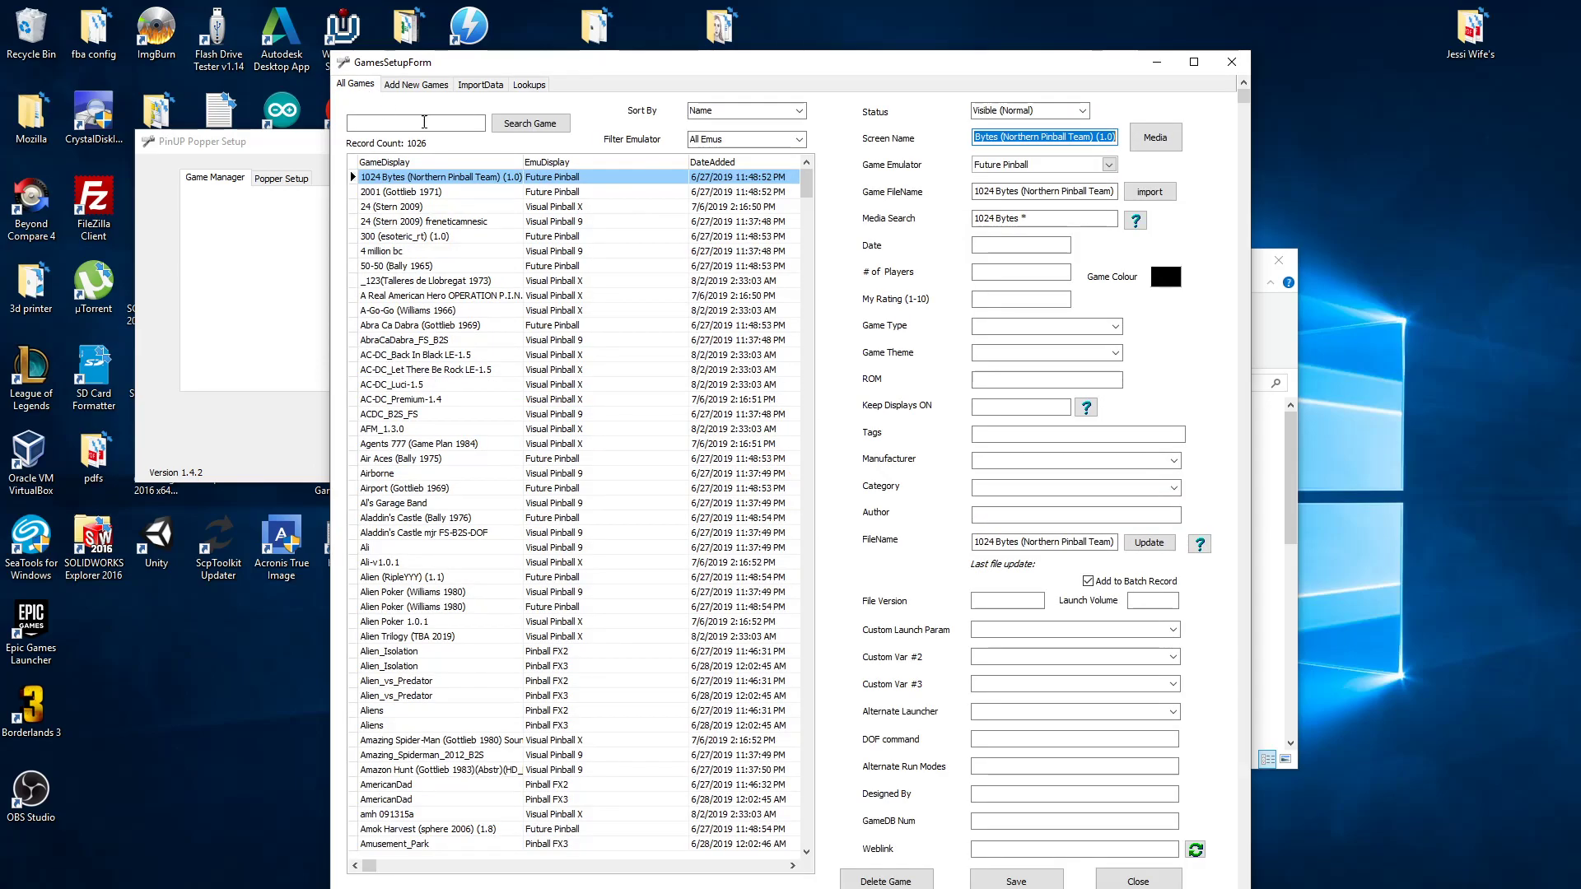
left_click(798, 138)
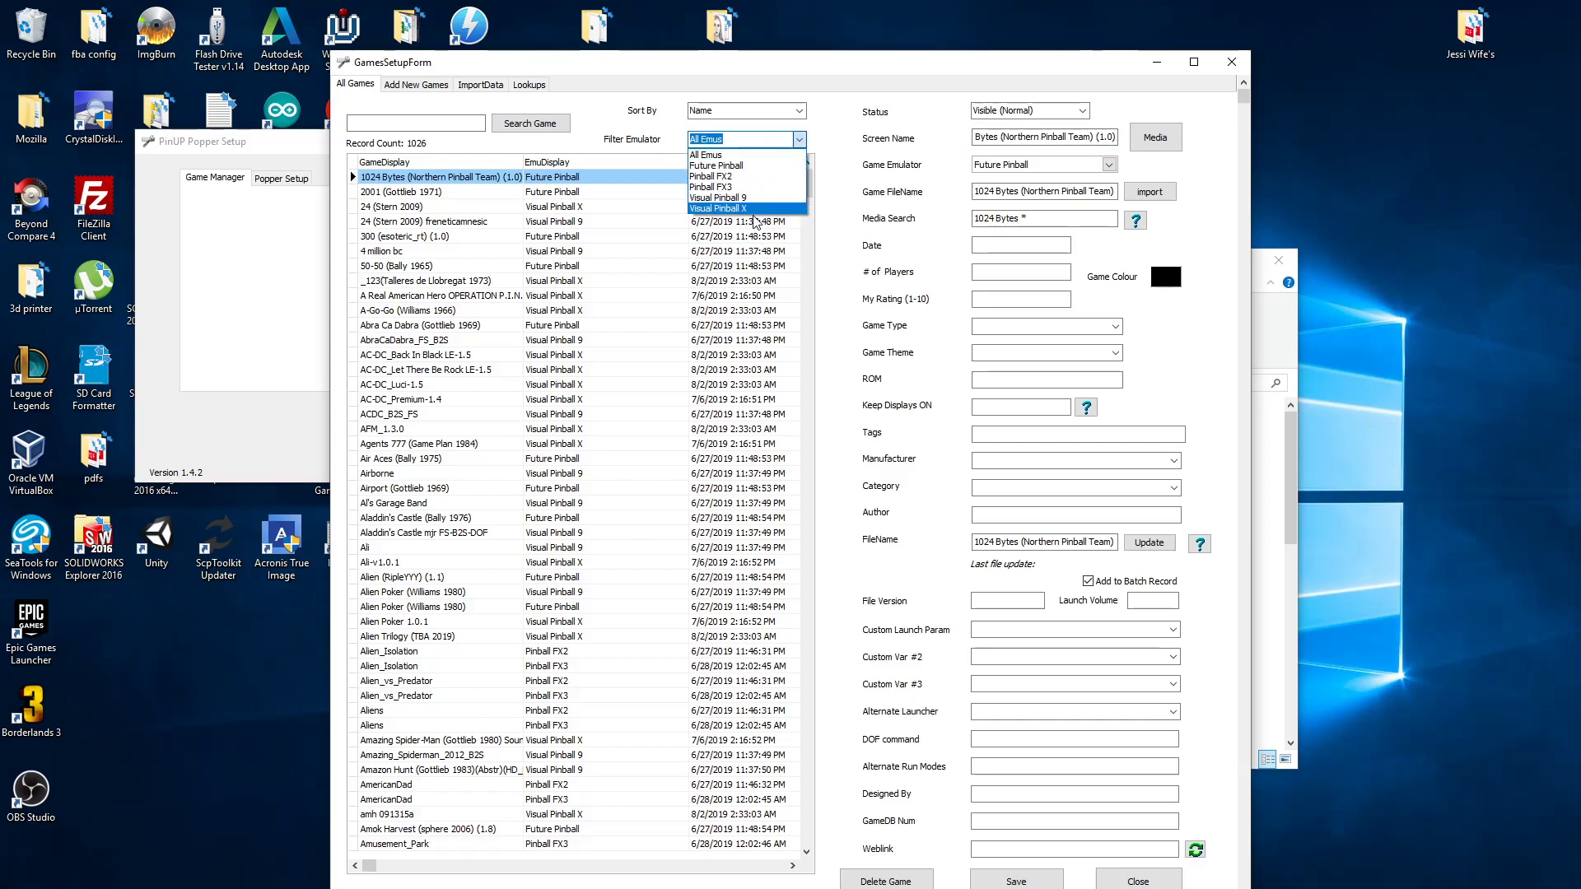
left_click(759, 239)
left_click(799, 139)
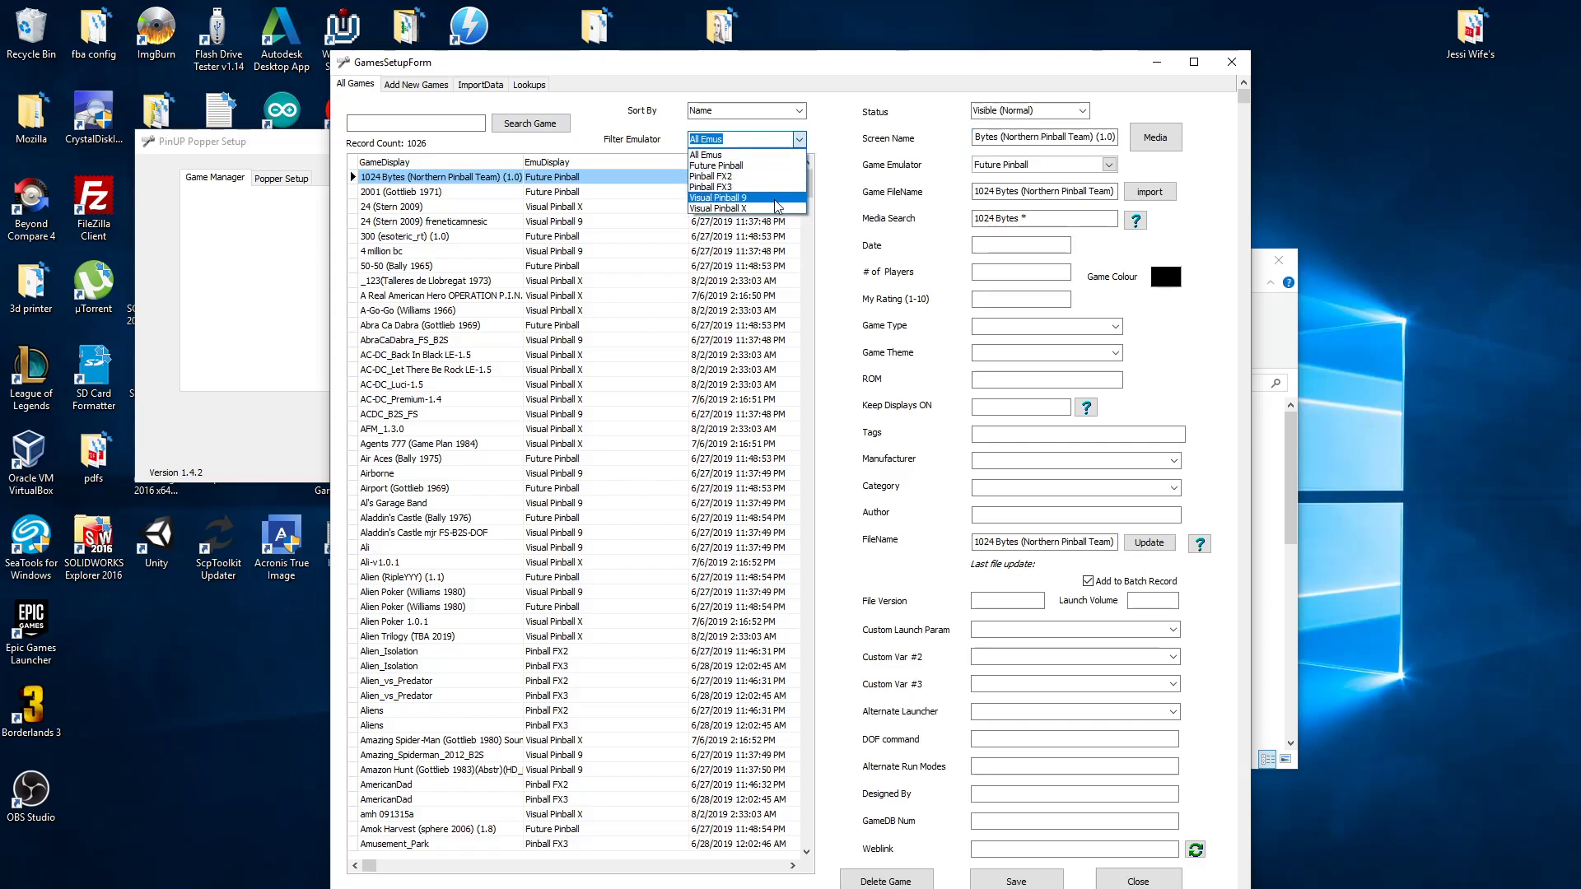
left_click(774, 209)
left_click(437, 123)
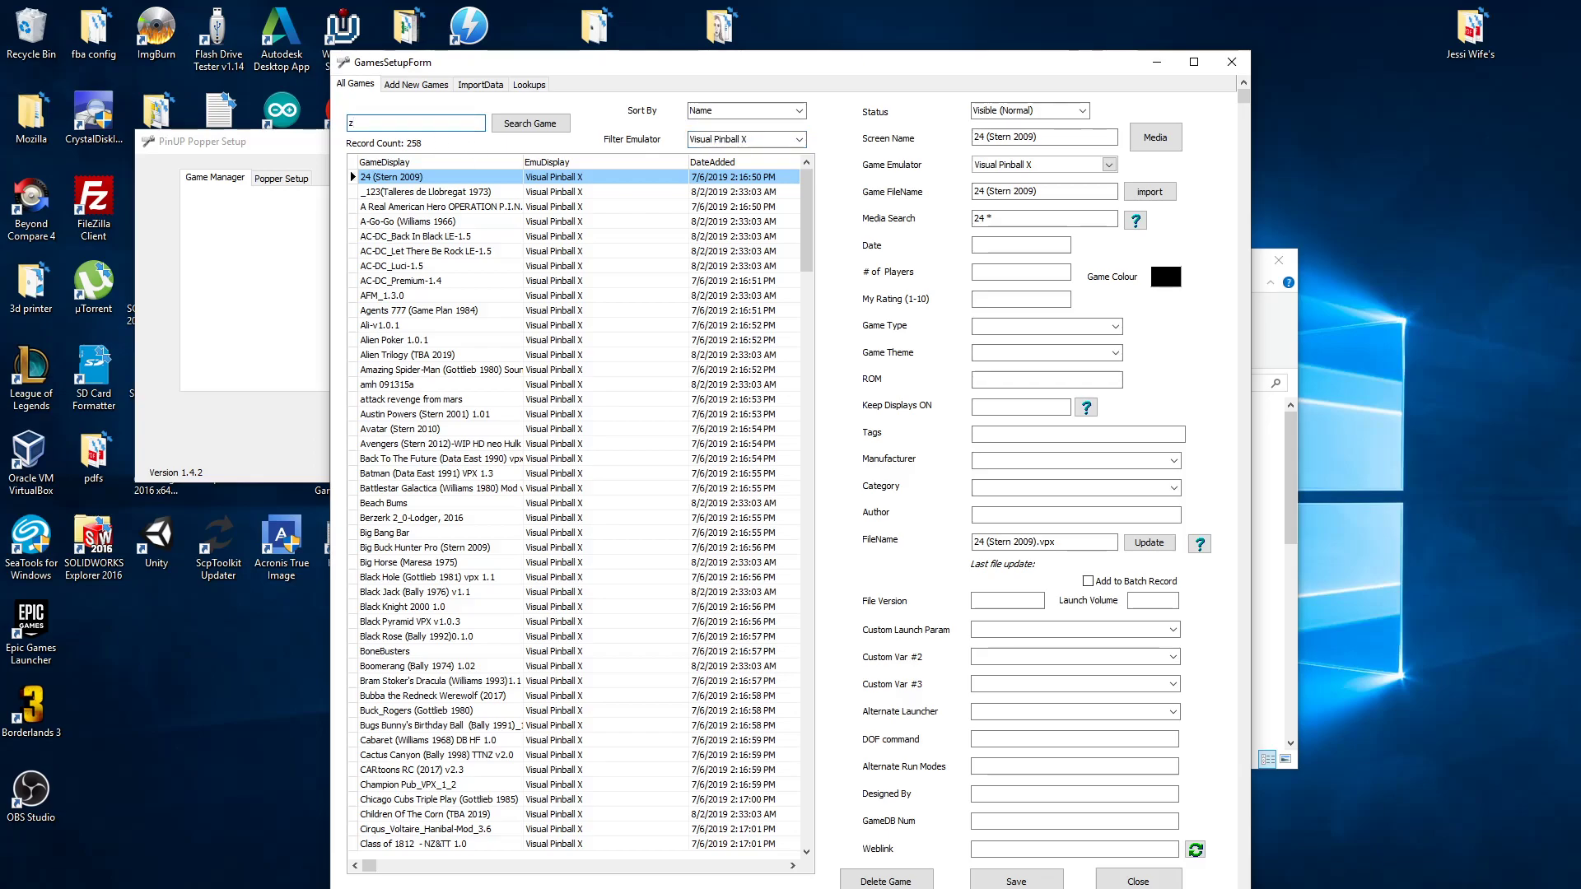
key("Return")
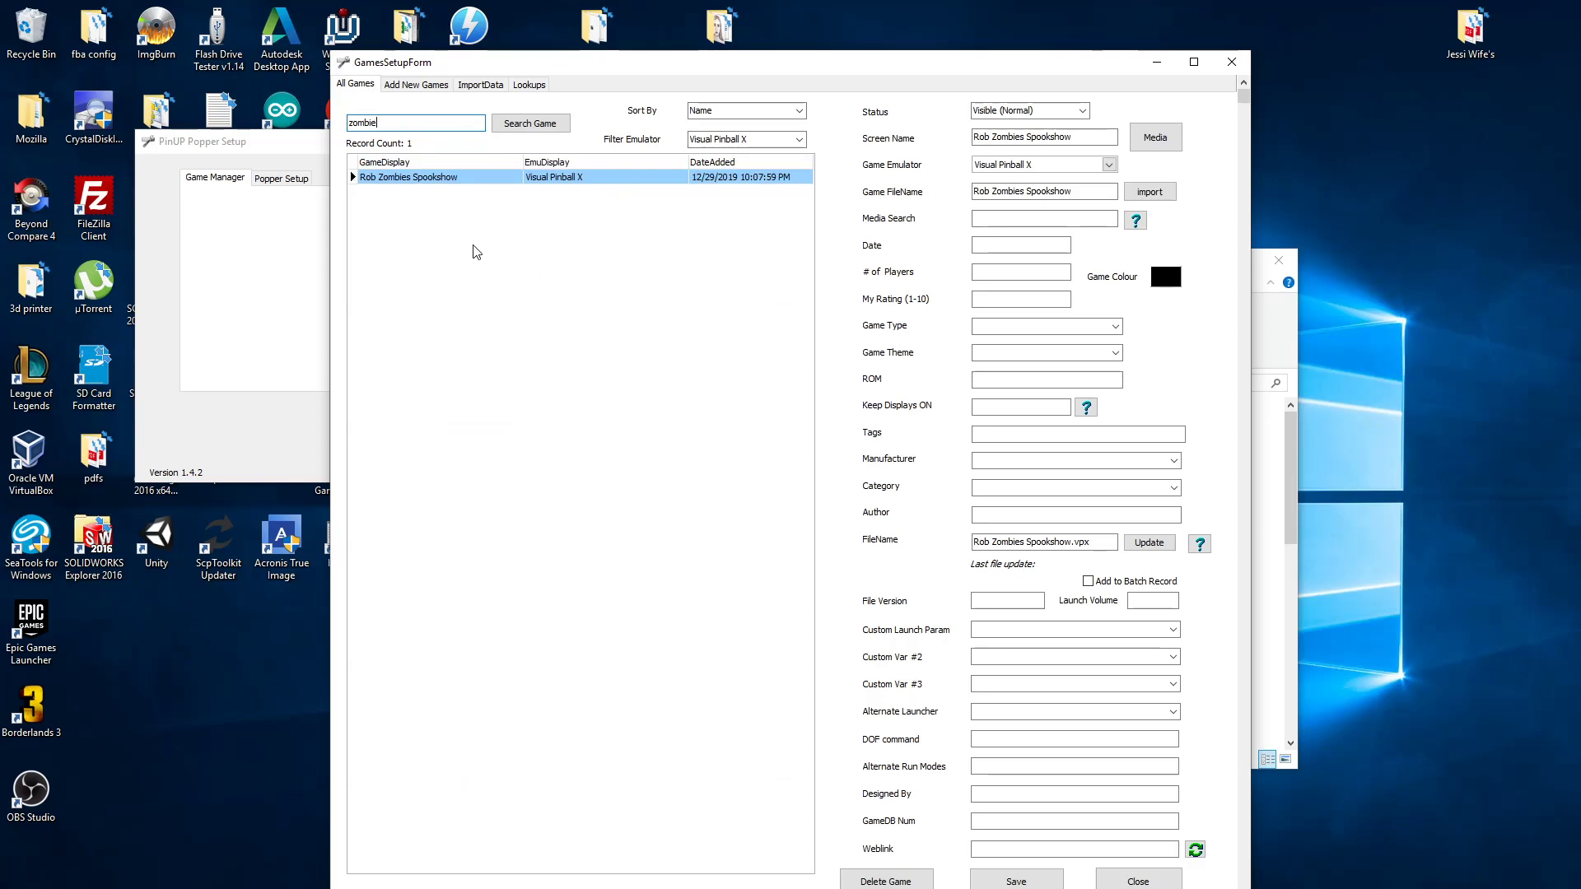
left_click(1226, 65)
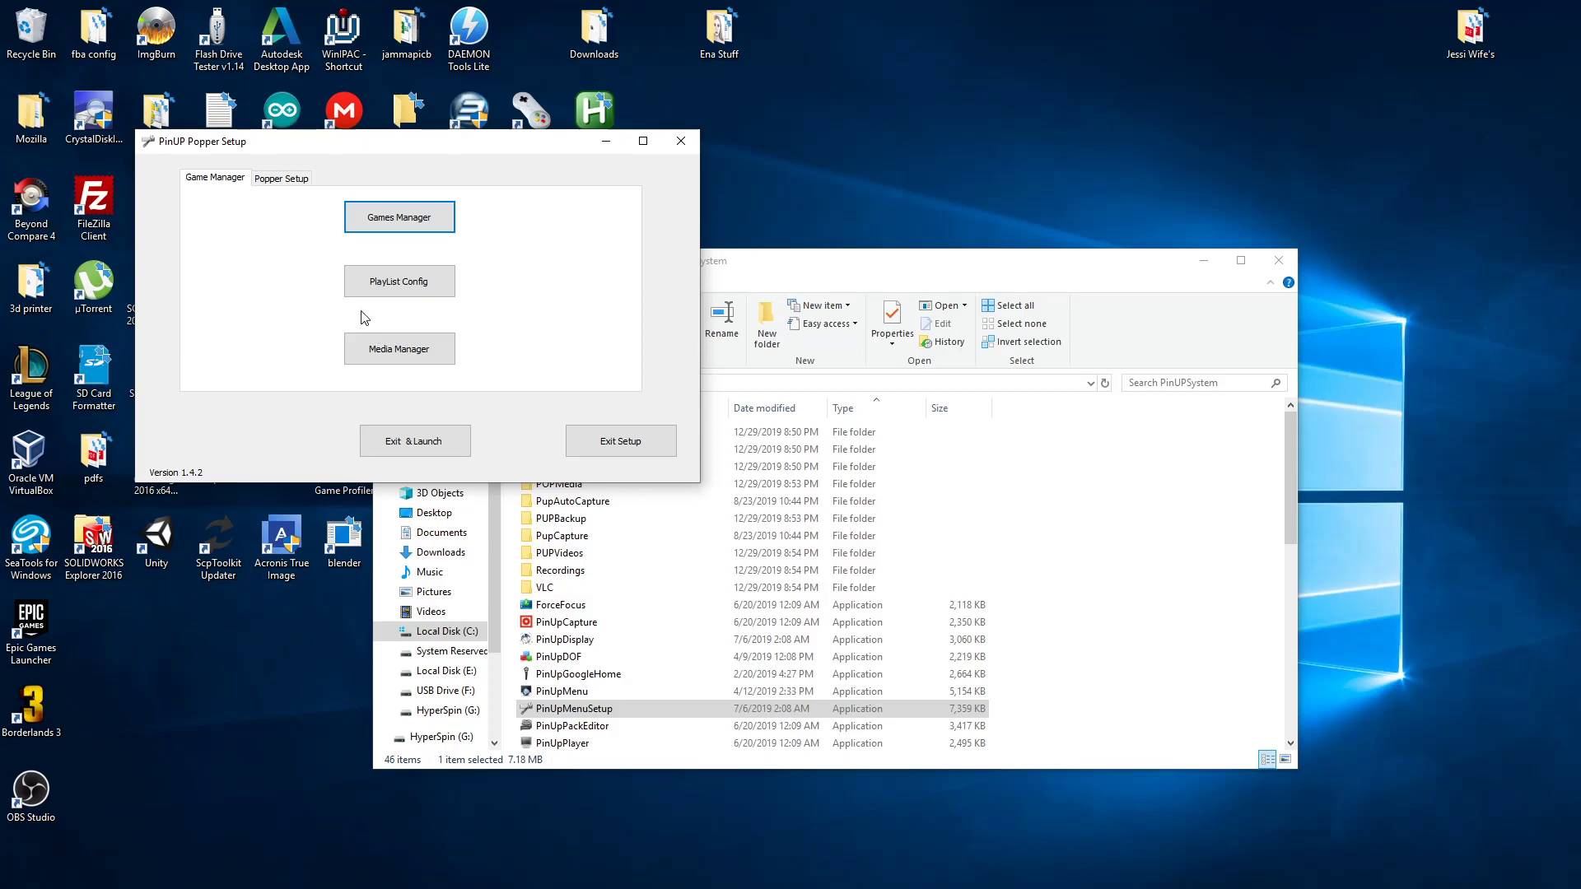
Step: Add Rob Zombies Spookshow to the Visual Pinball X playlist in PlayList Config and close it
left_click(396, 288)
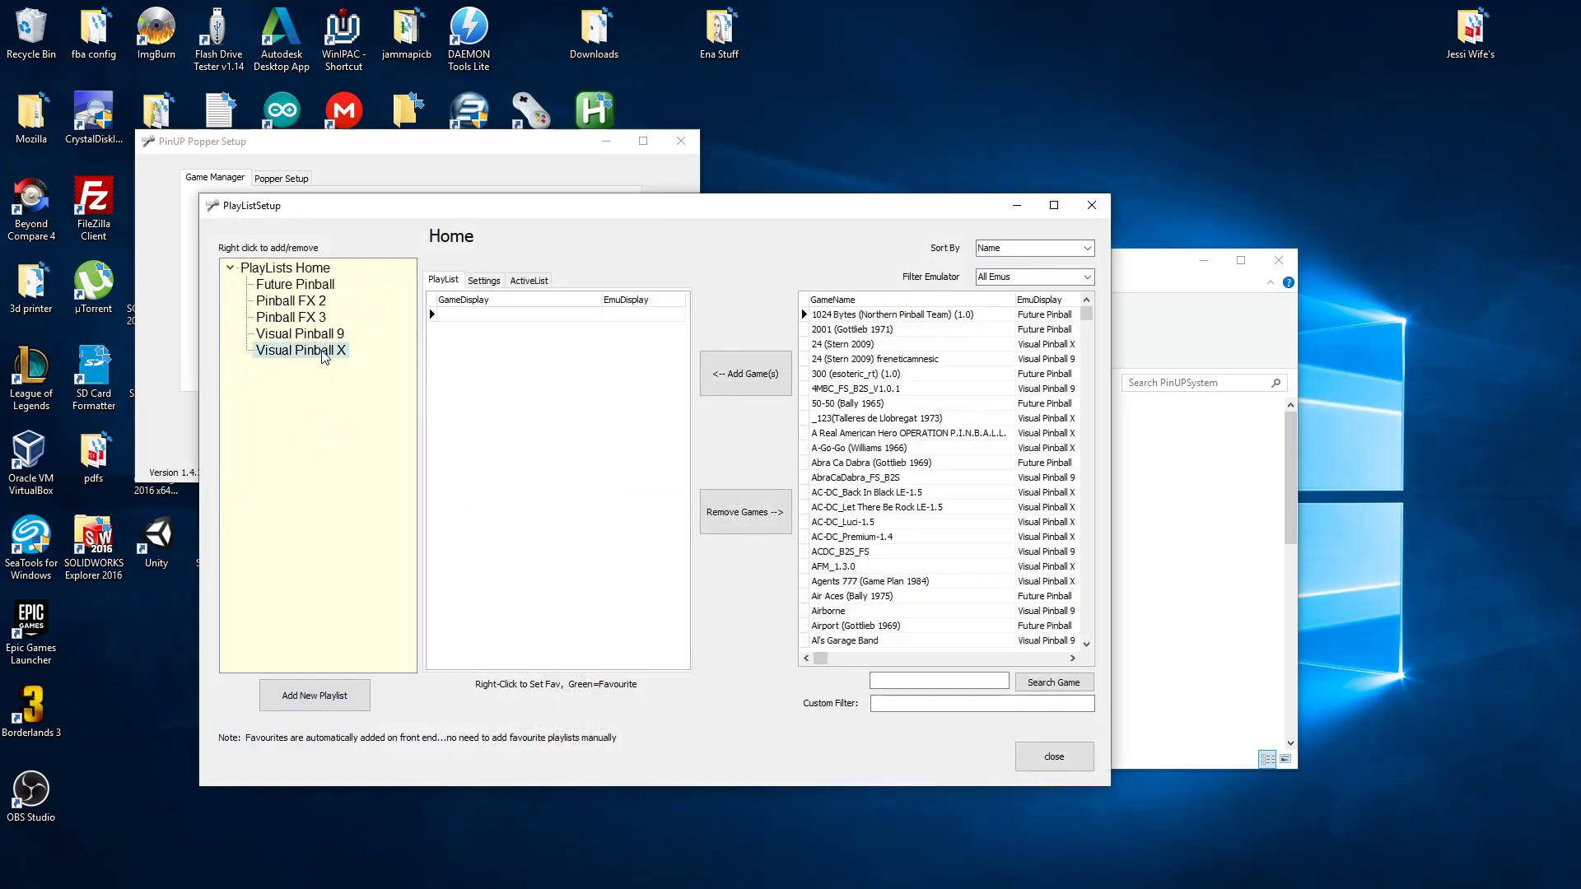
left_click(324, 356)
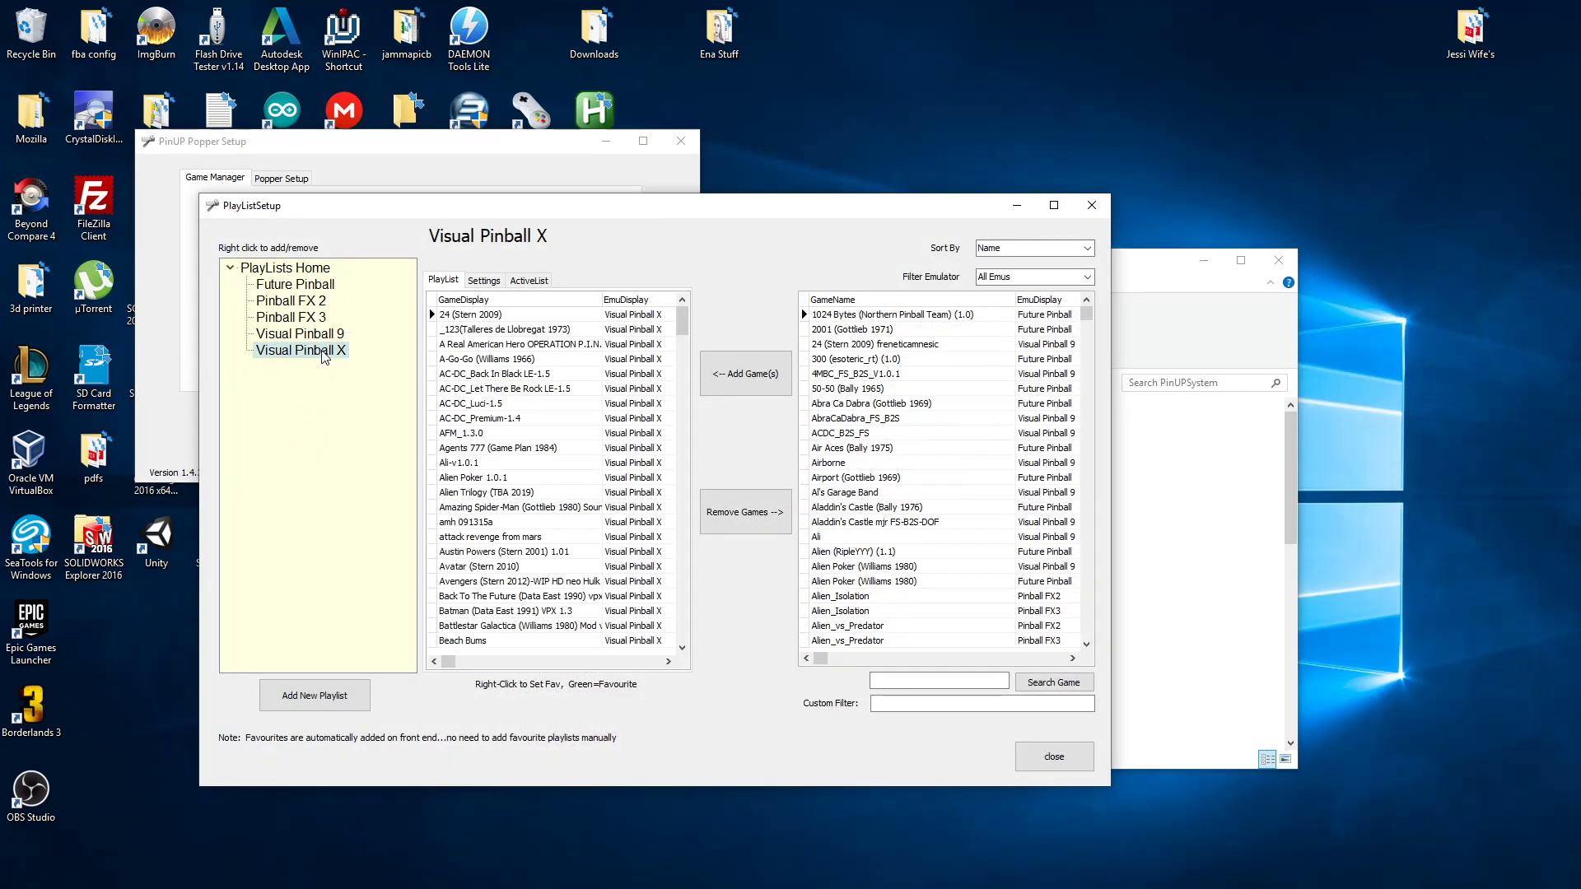
left_click(1077, 277)
left_click(1021, 348)
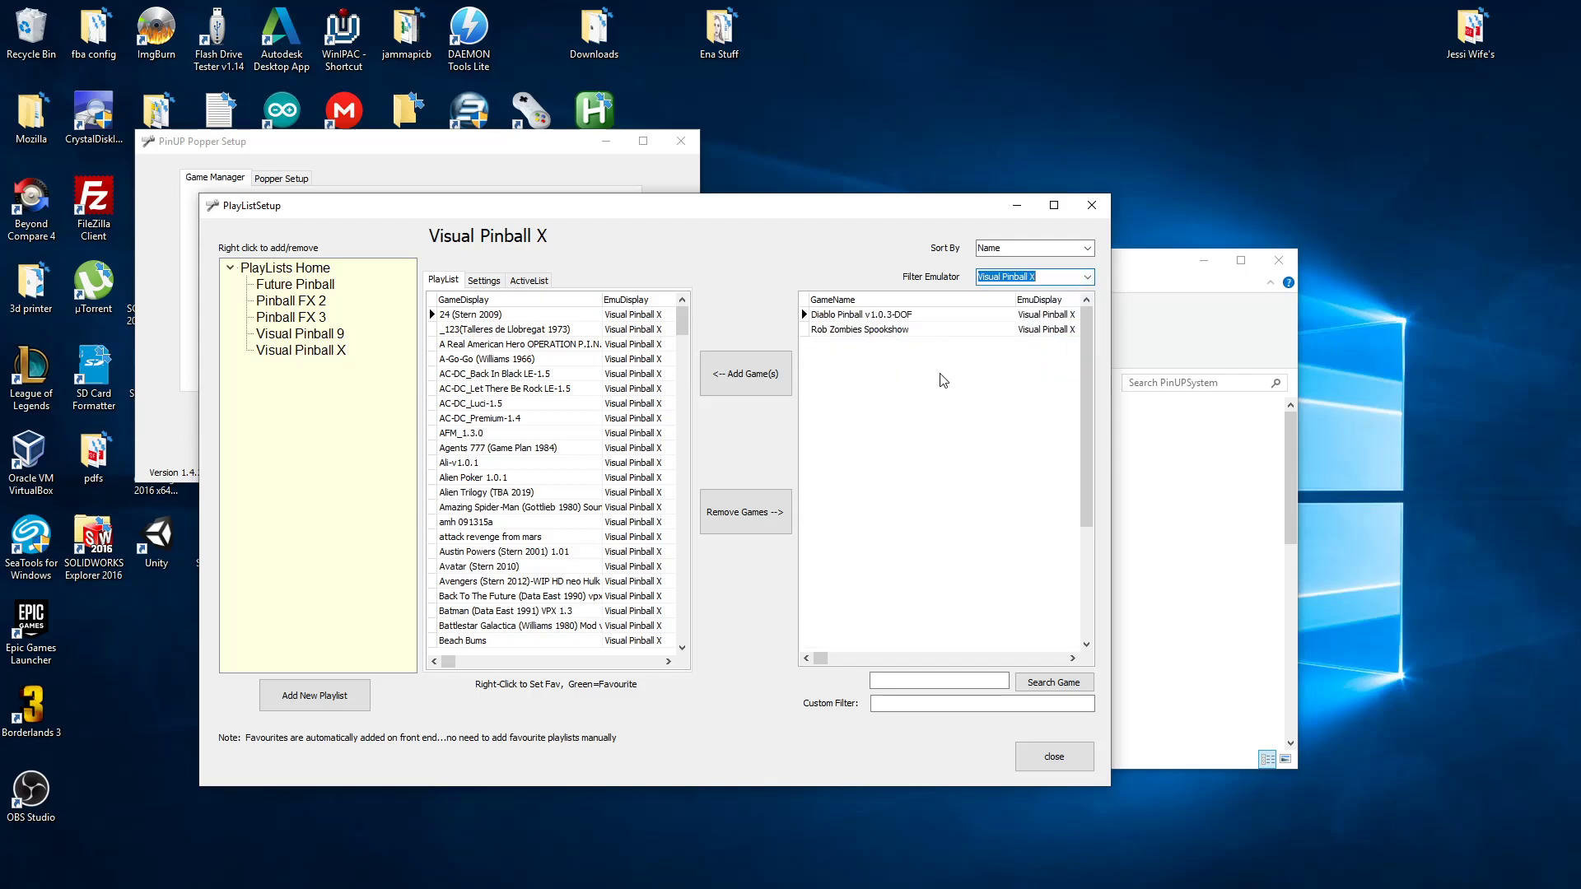
left_click(855, 331)
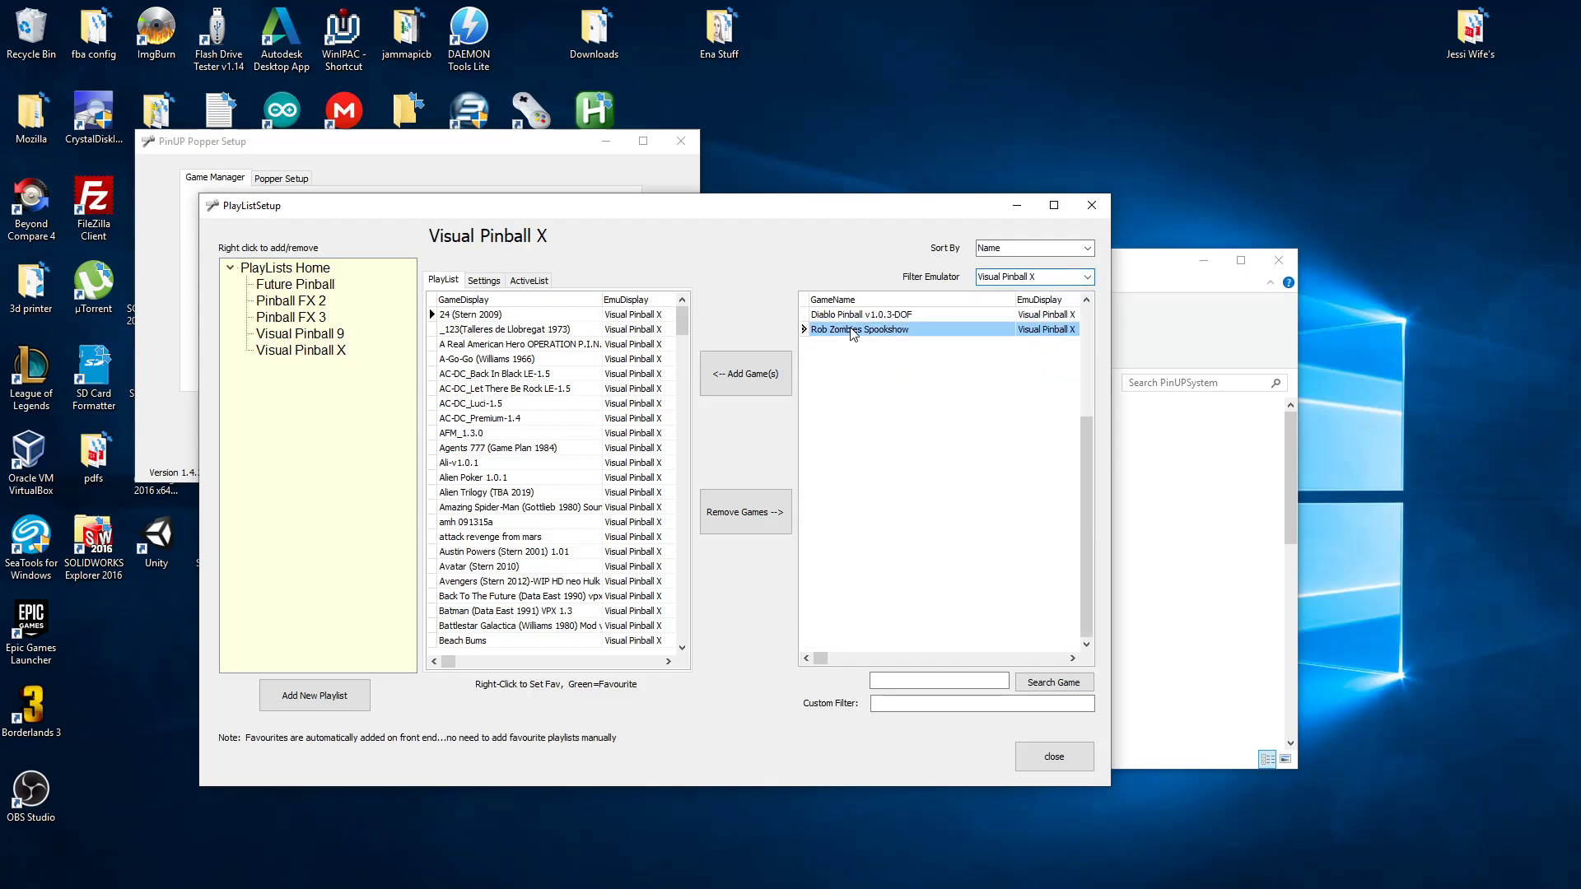
left_click(743, 380)
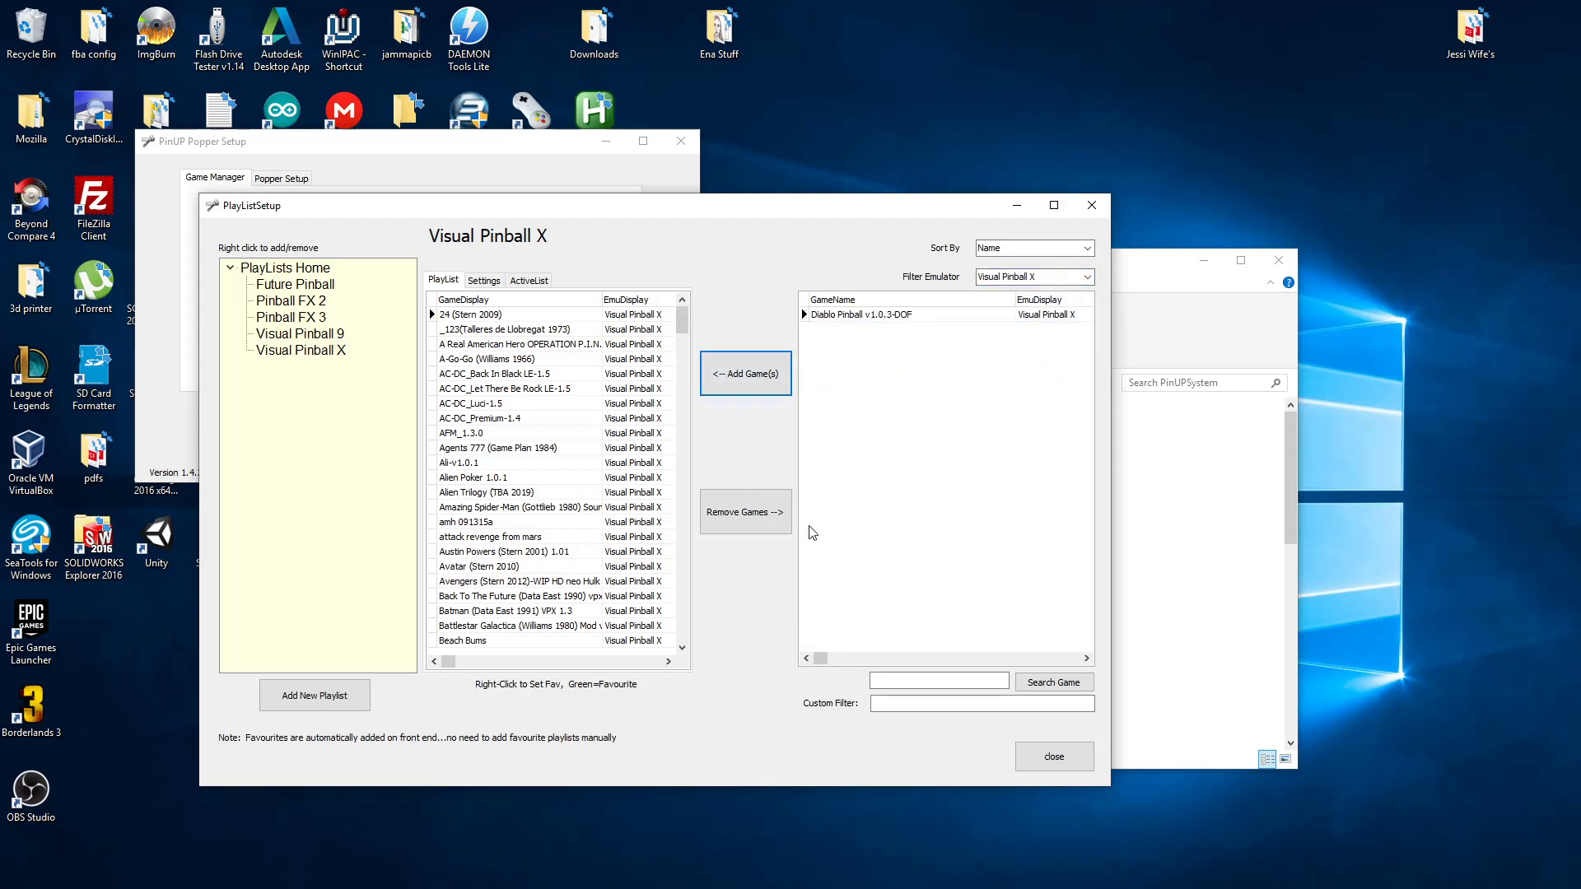
left_click(1053, 761)
Step: In the media manager, filter to Visual Pinball X, search 'zombie', select Rob Zombies Spookshow, and search for a wheel image online
left_click(427, 361)
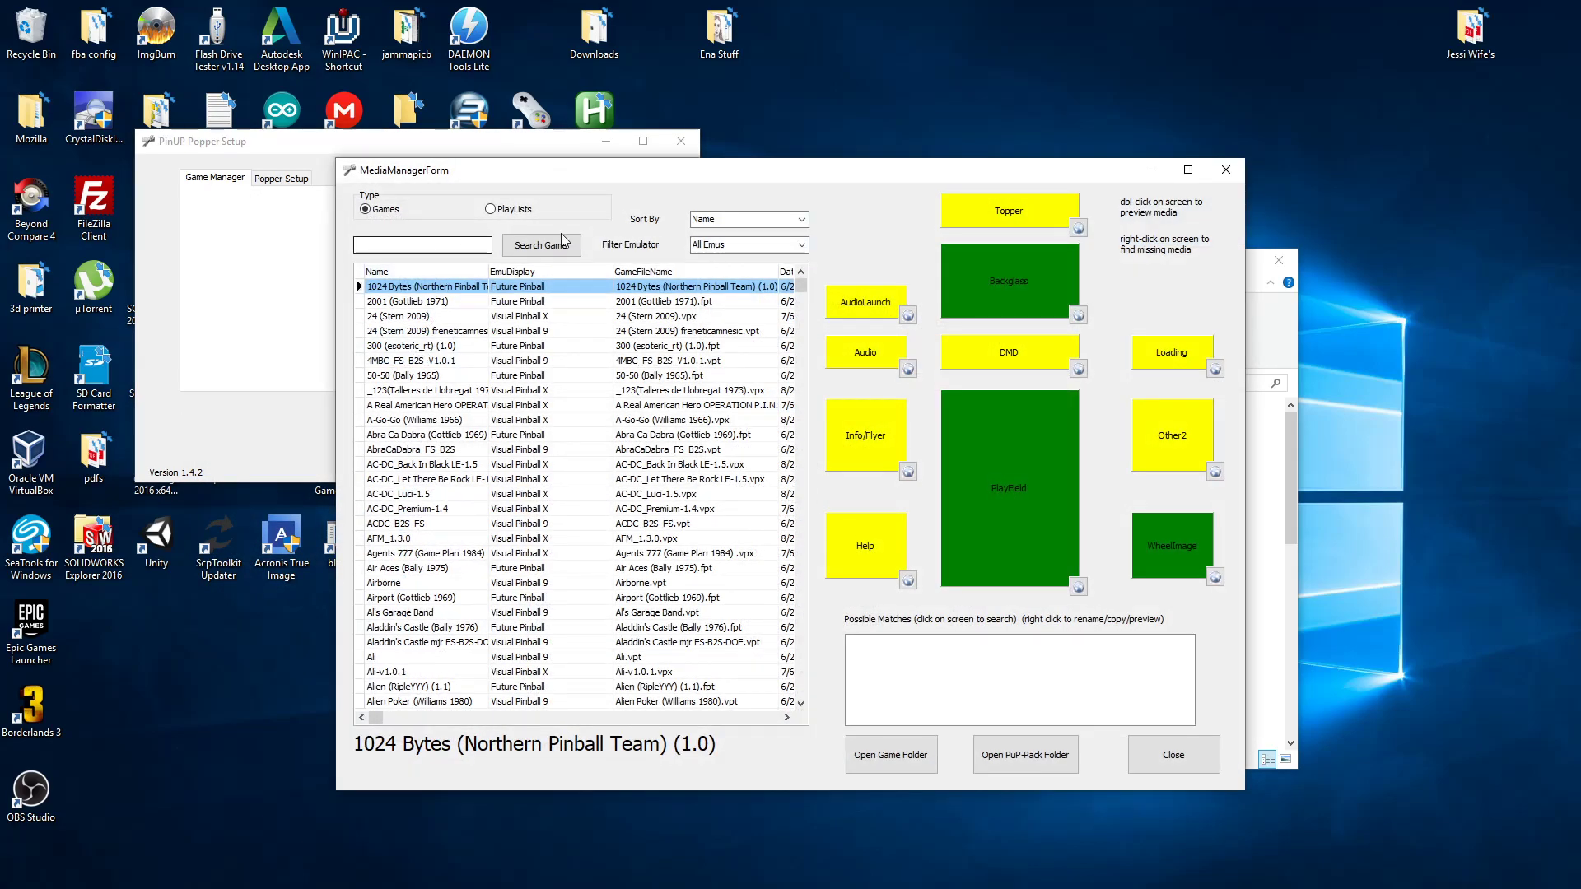
left_click(804, 247)
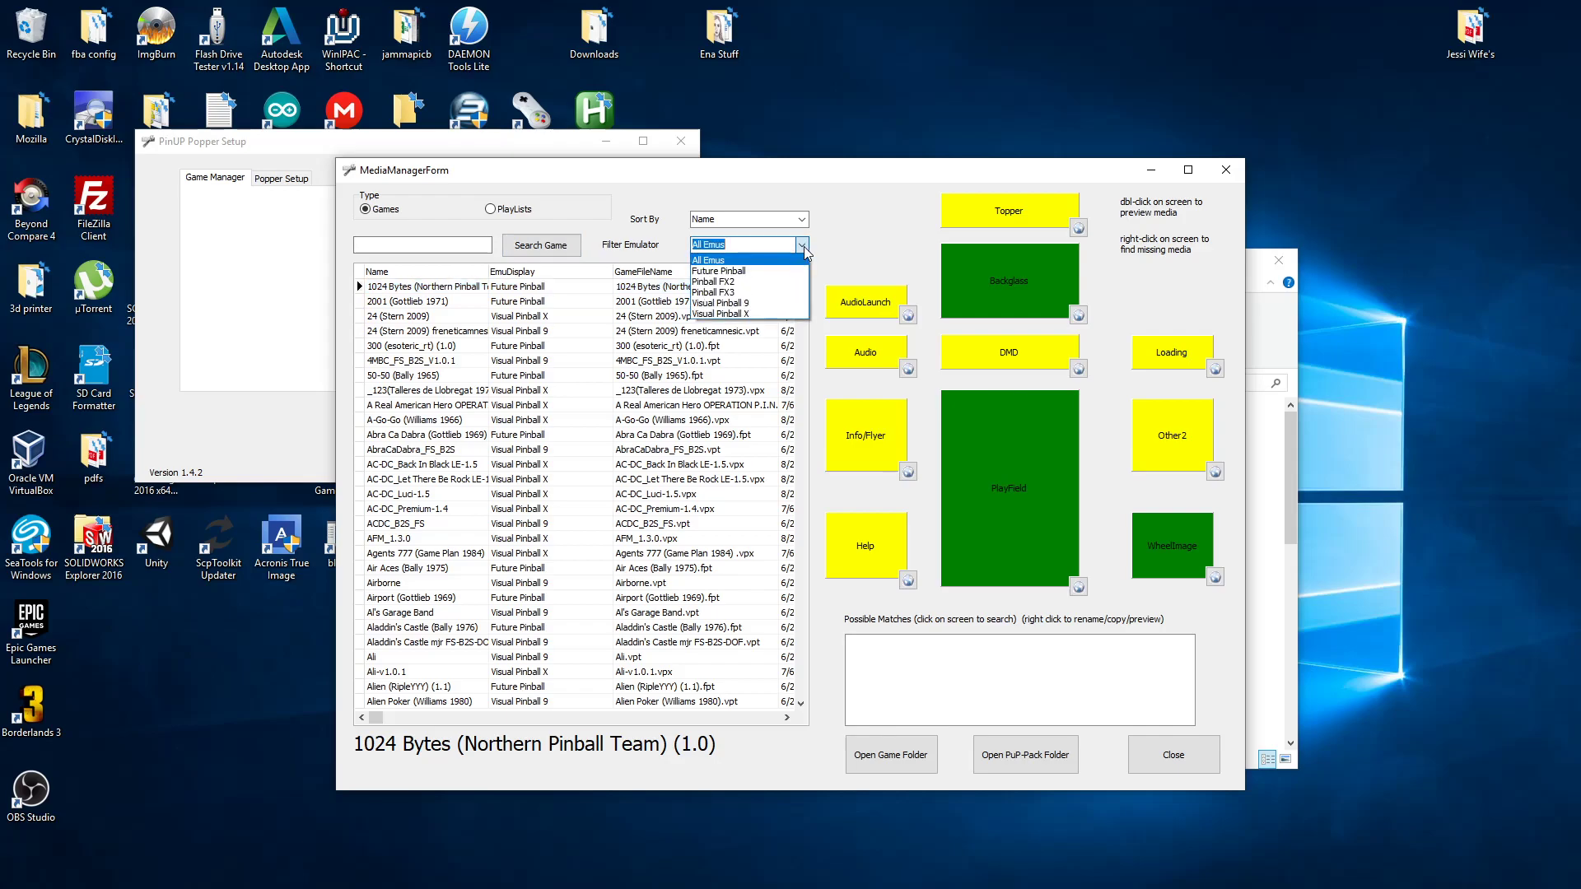
left_click(766, 318)
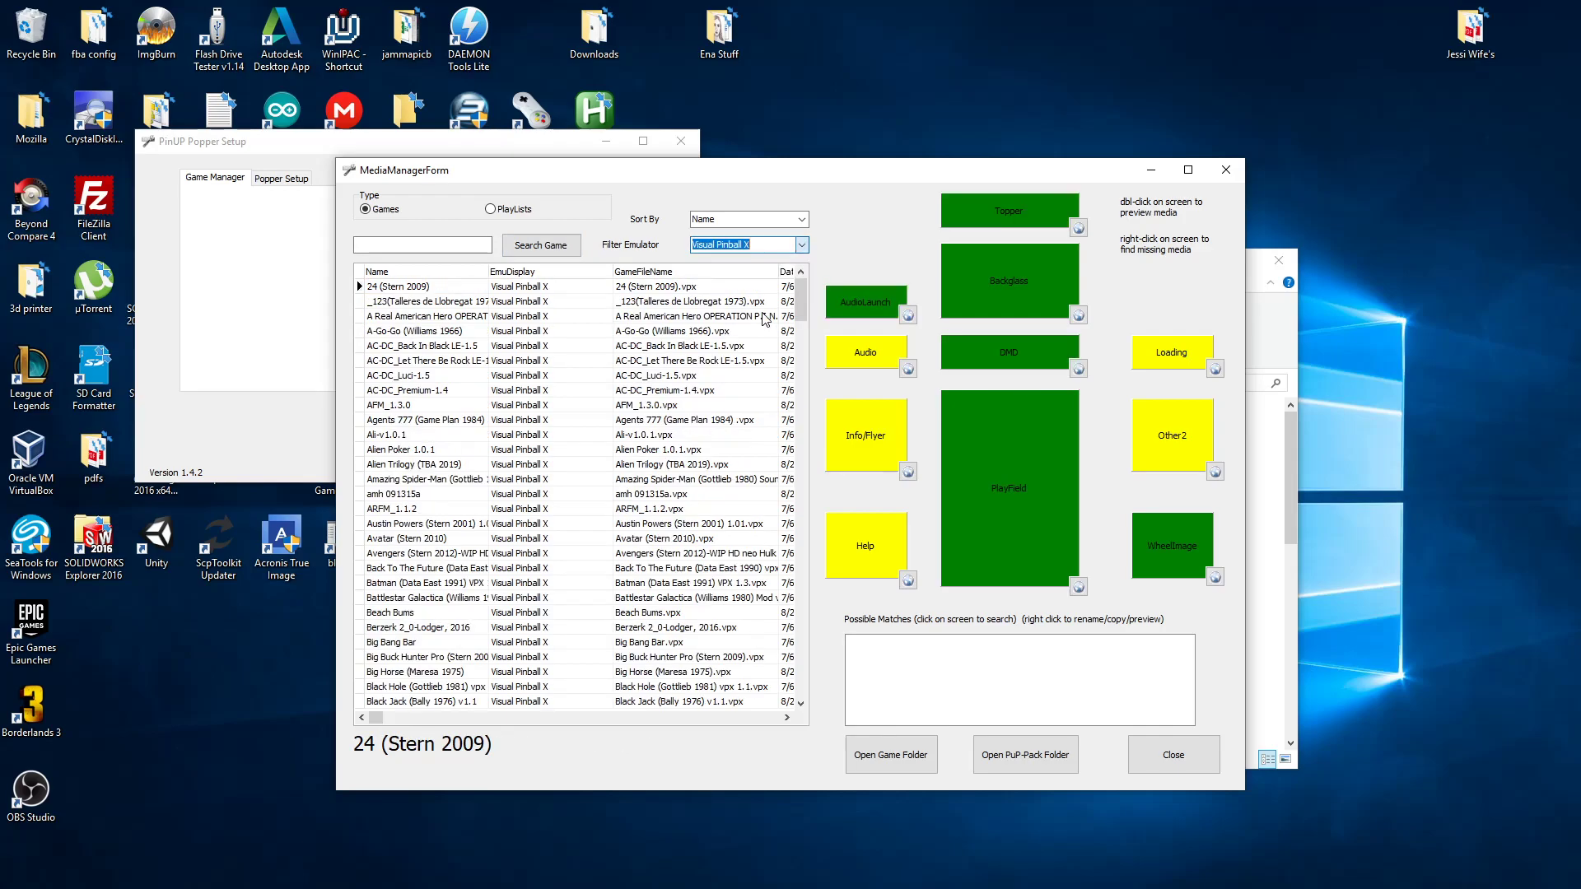
left_click(446, 245)
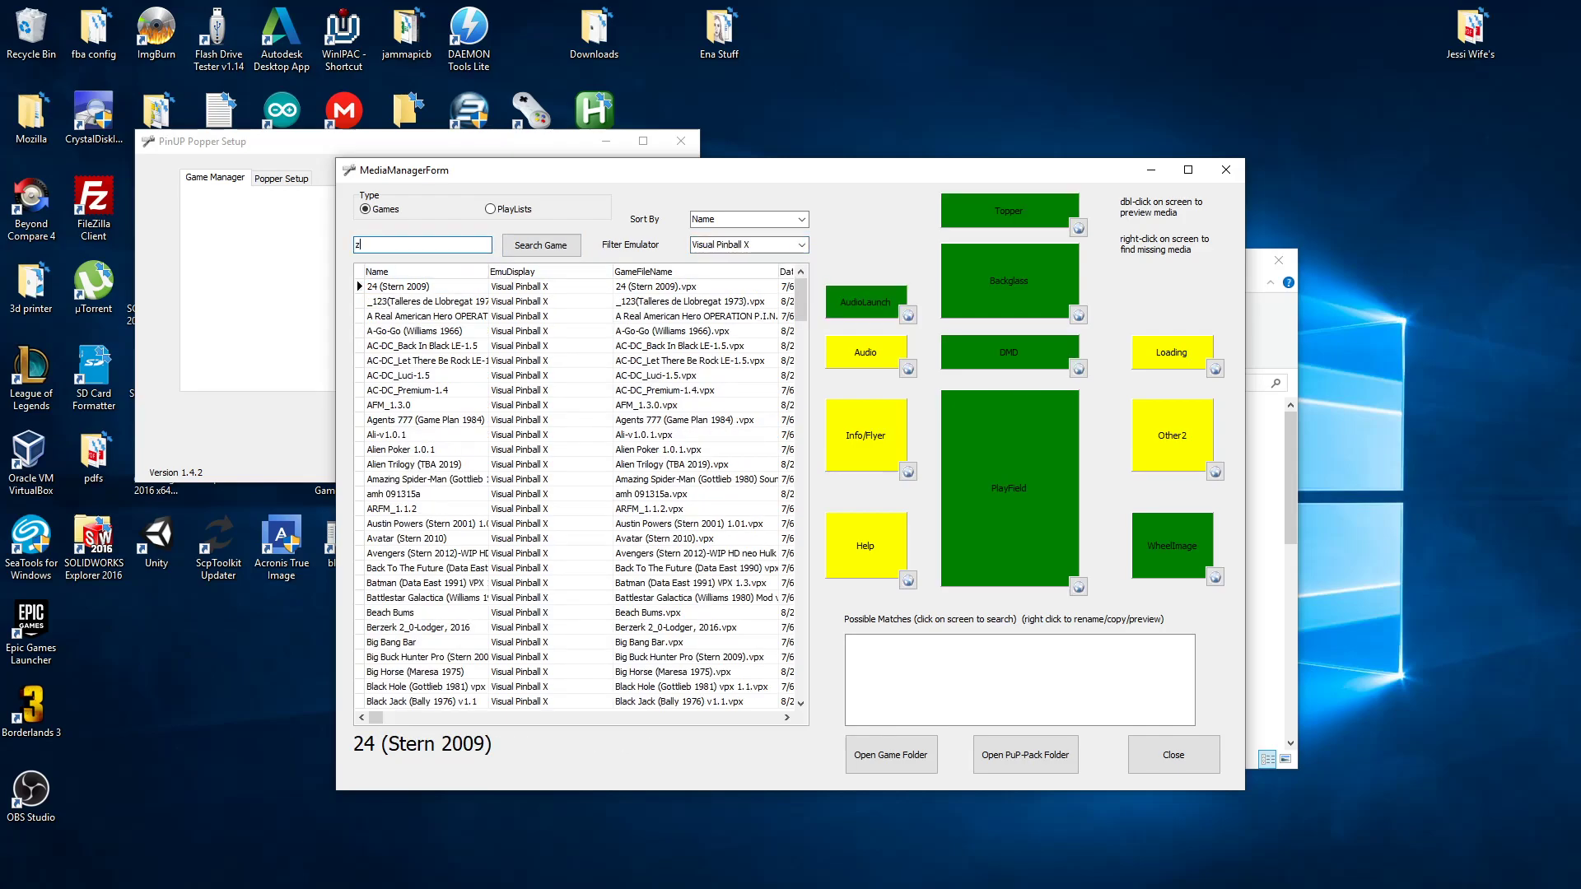
key("Return")
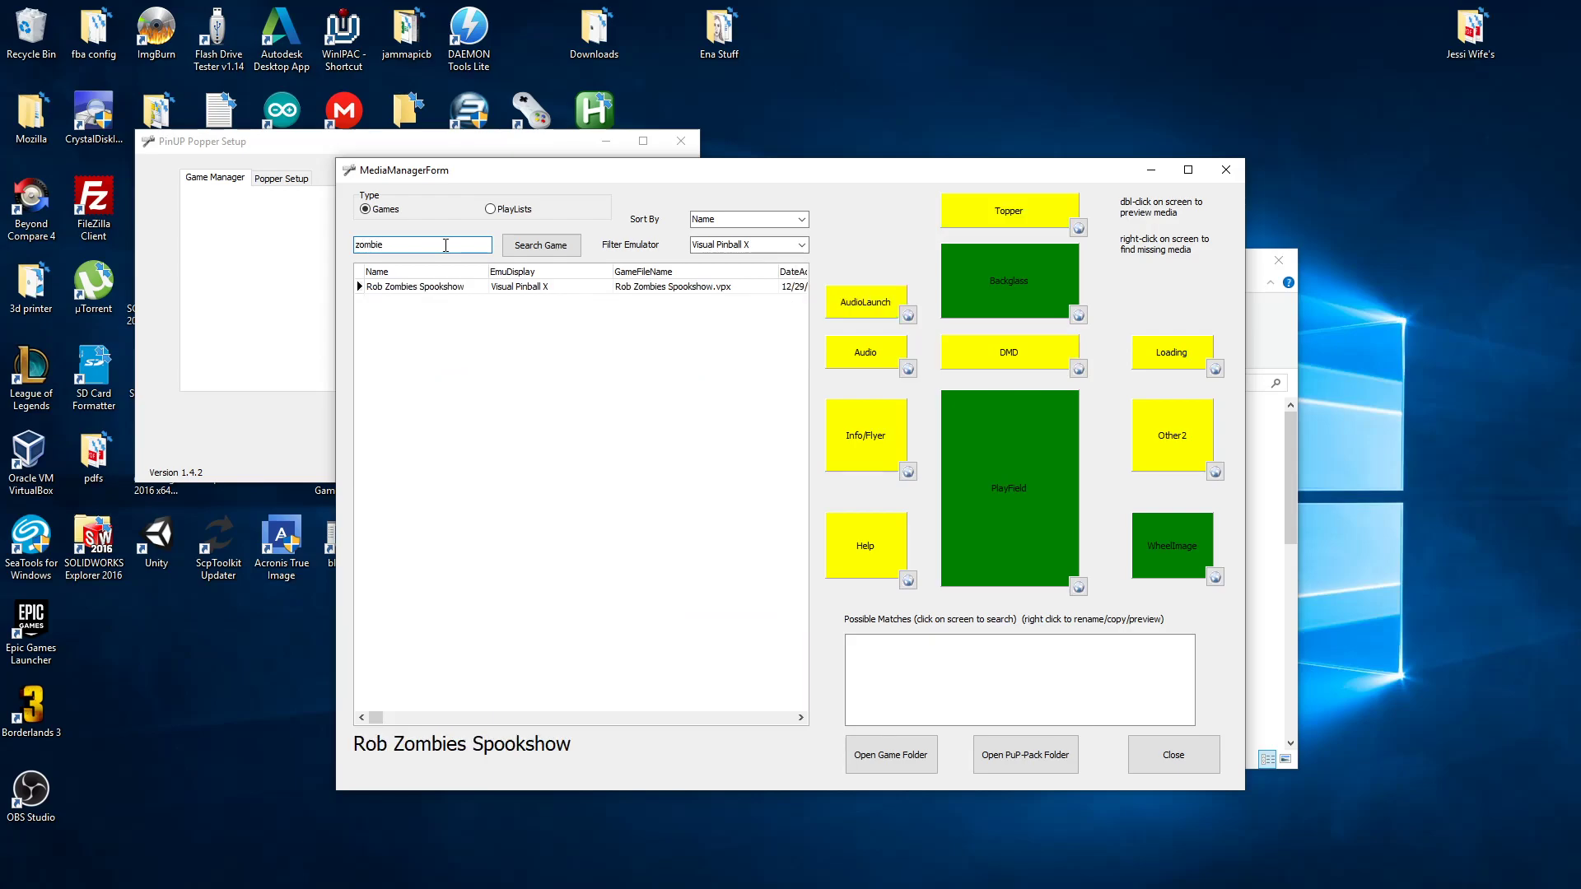
left_click(452, 288)
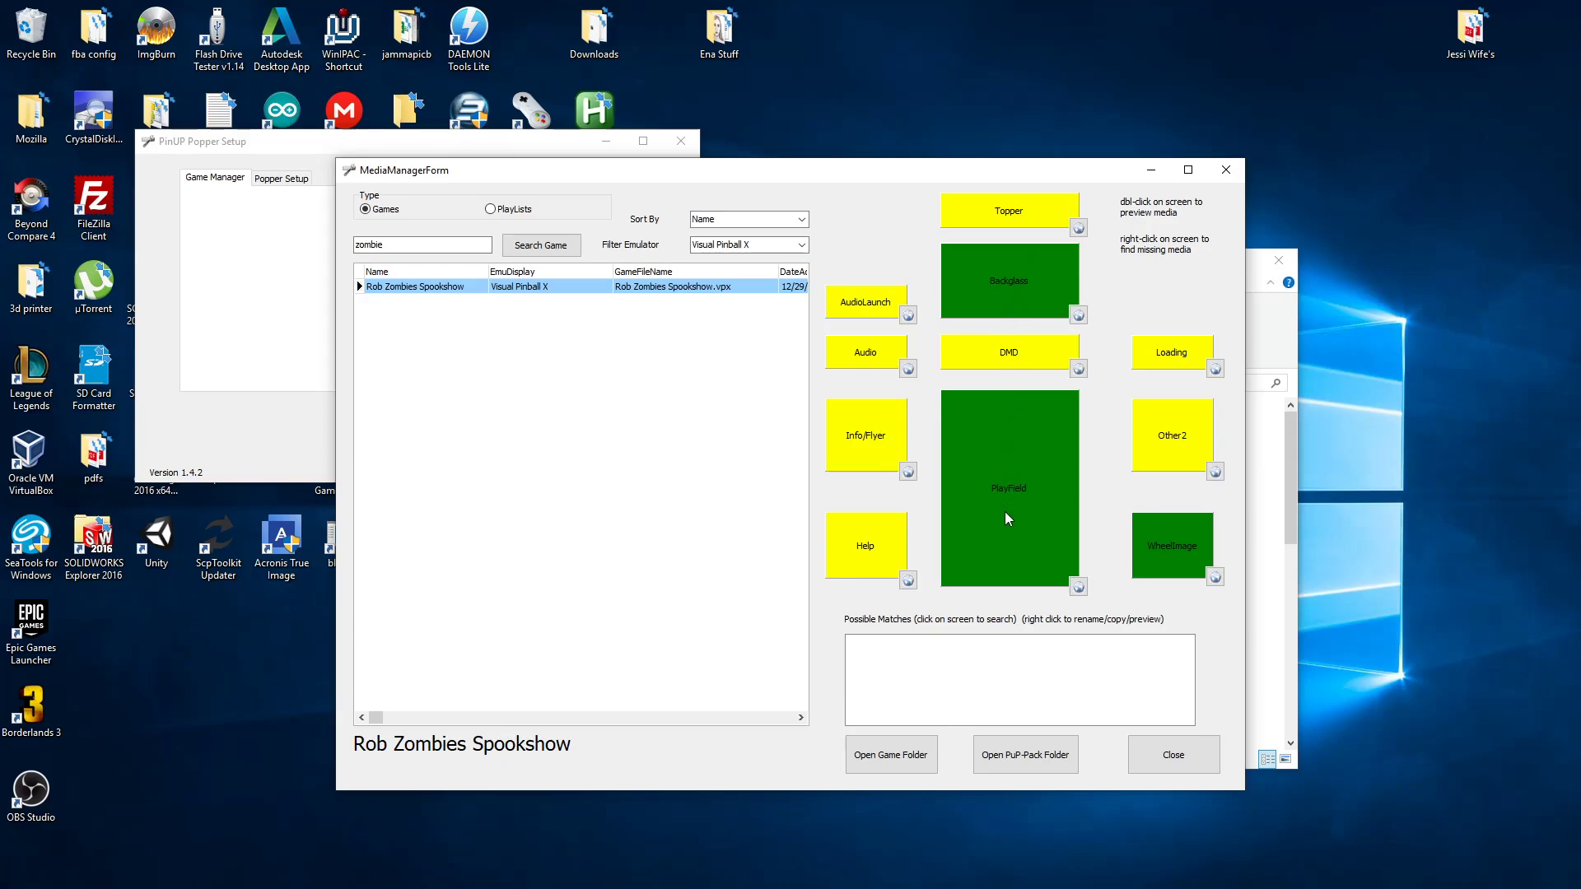
left_click(1216, 578)
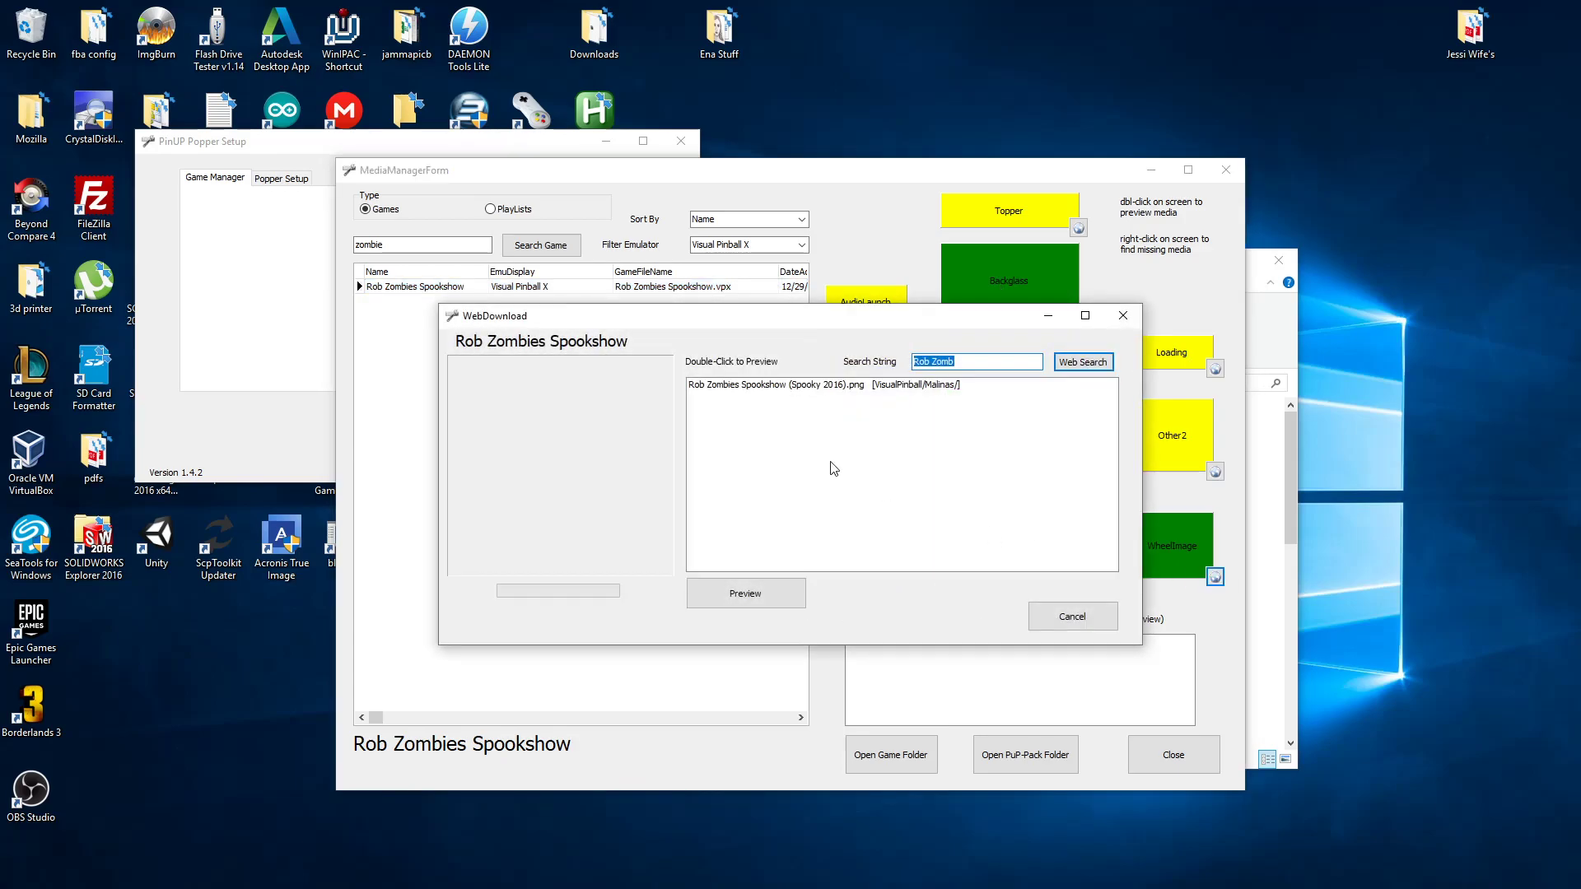
Step: Rerun the wheel image web search and preview the Rob Zombies Spookshow (Spooky 2016).png result
left_click(789, 387)
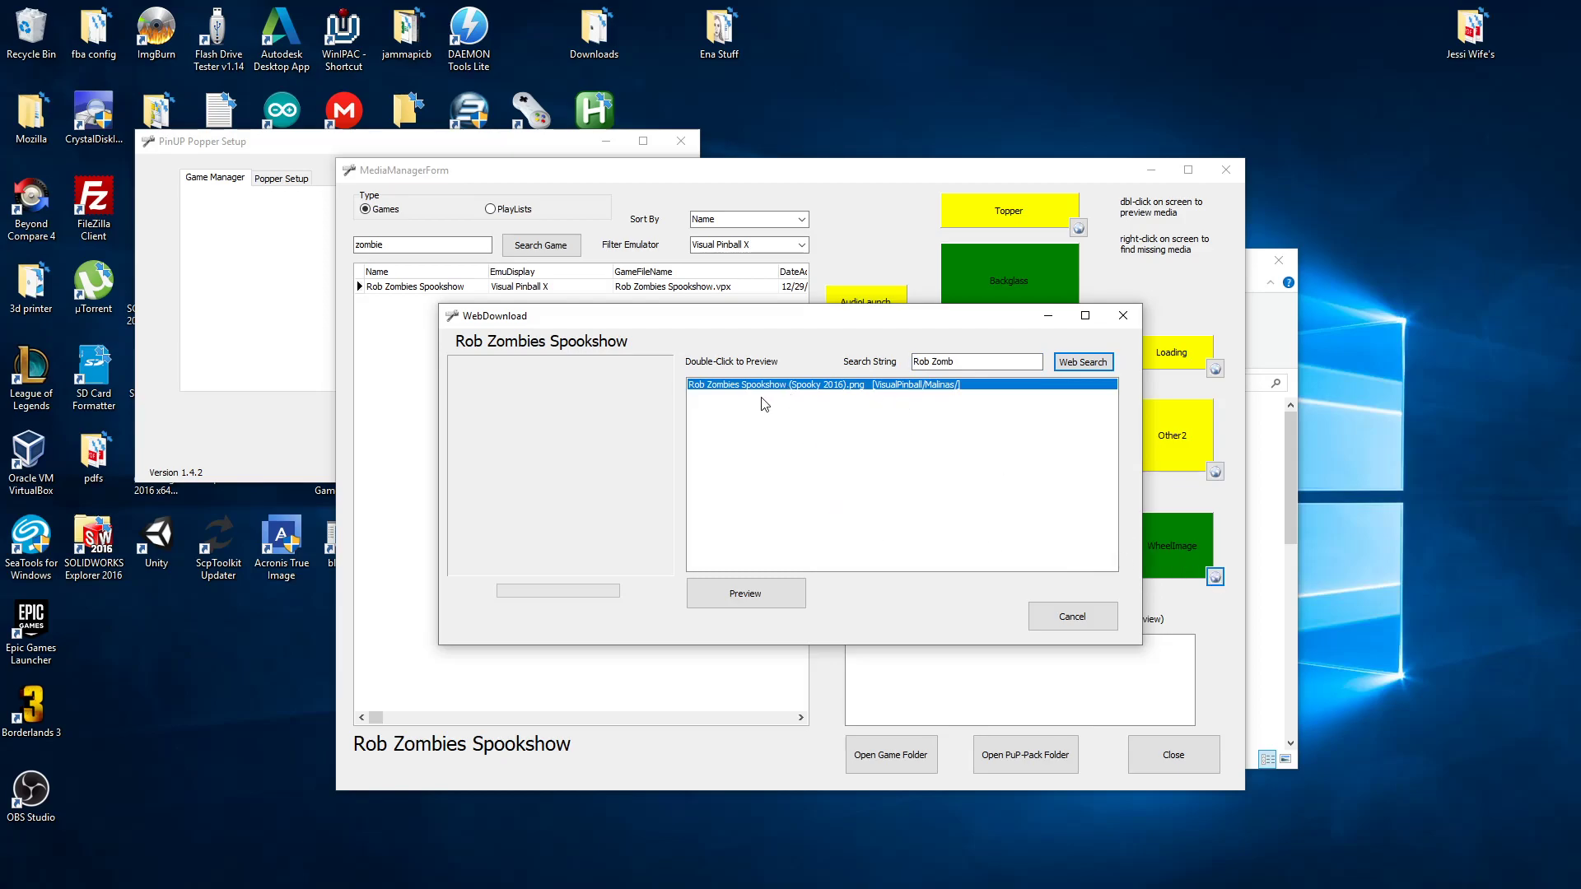
left_click(969, 363)
key("Return")
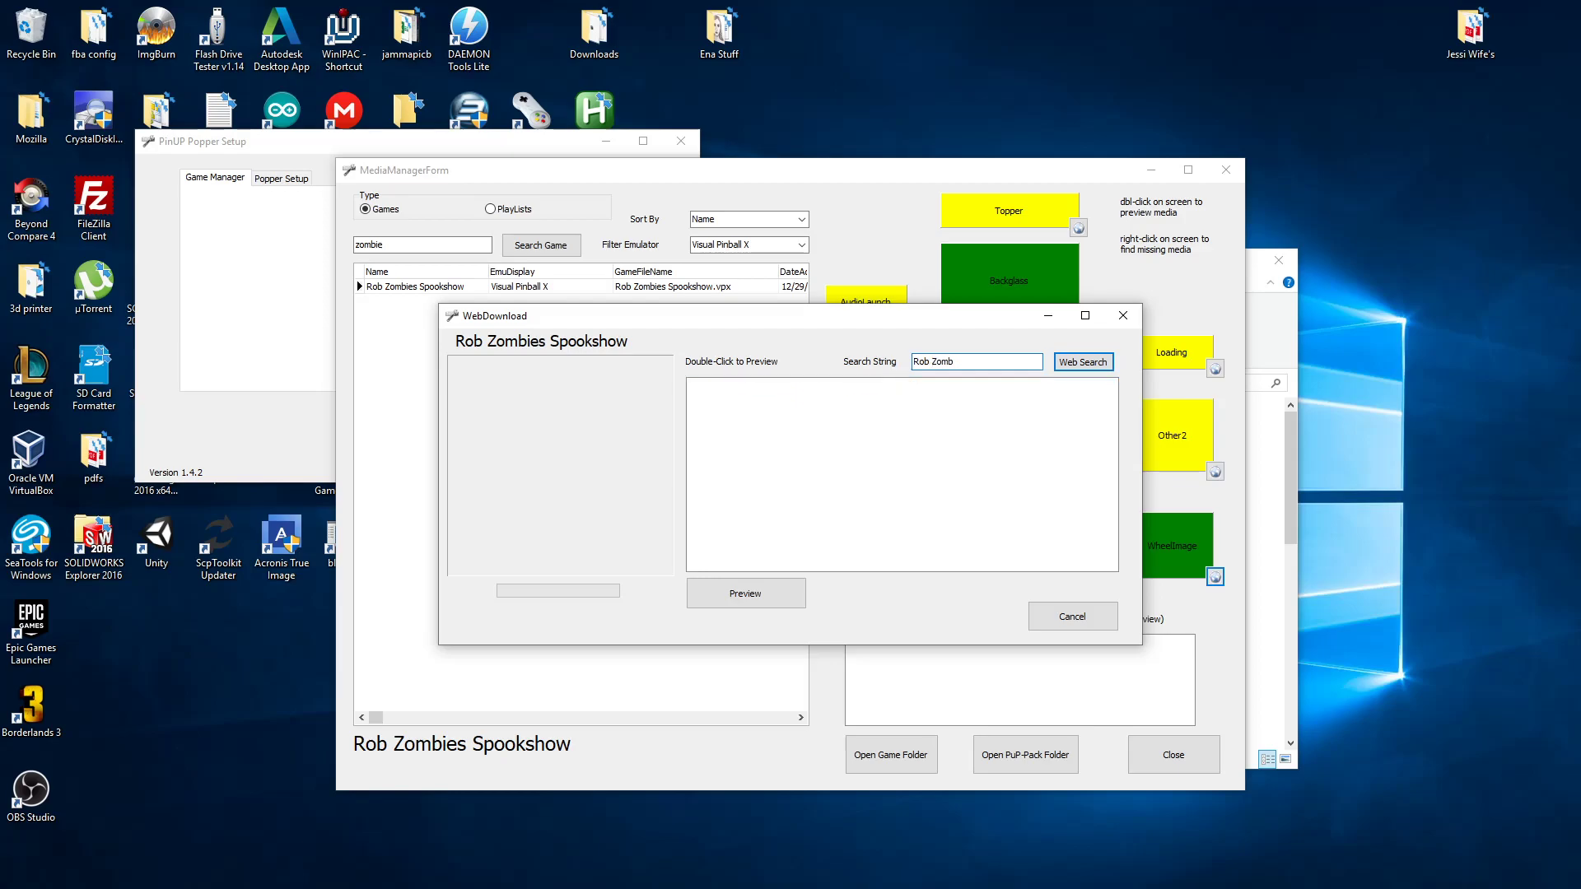
left_click(778, 387)
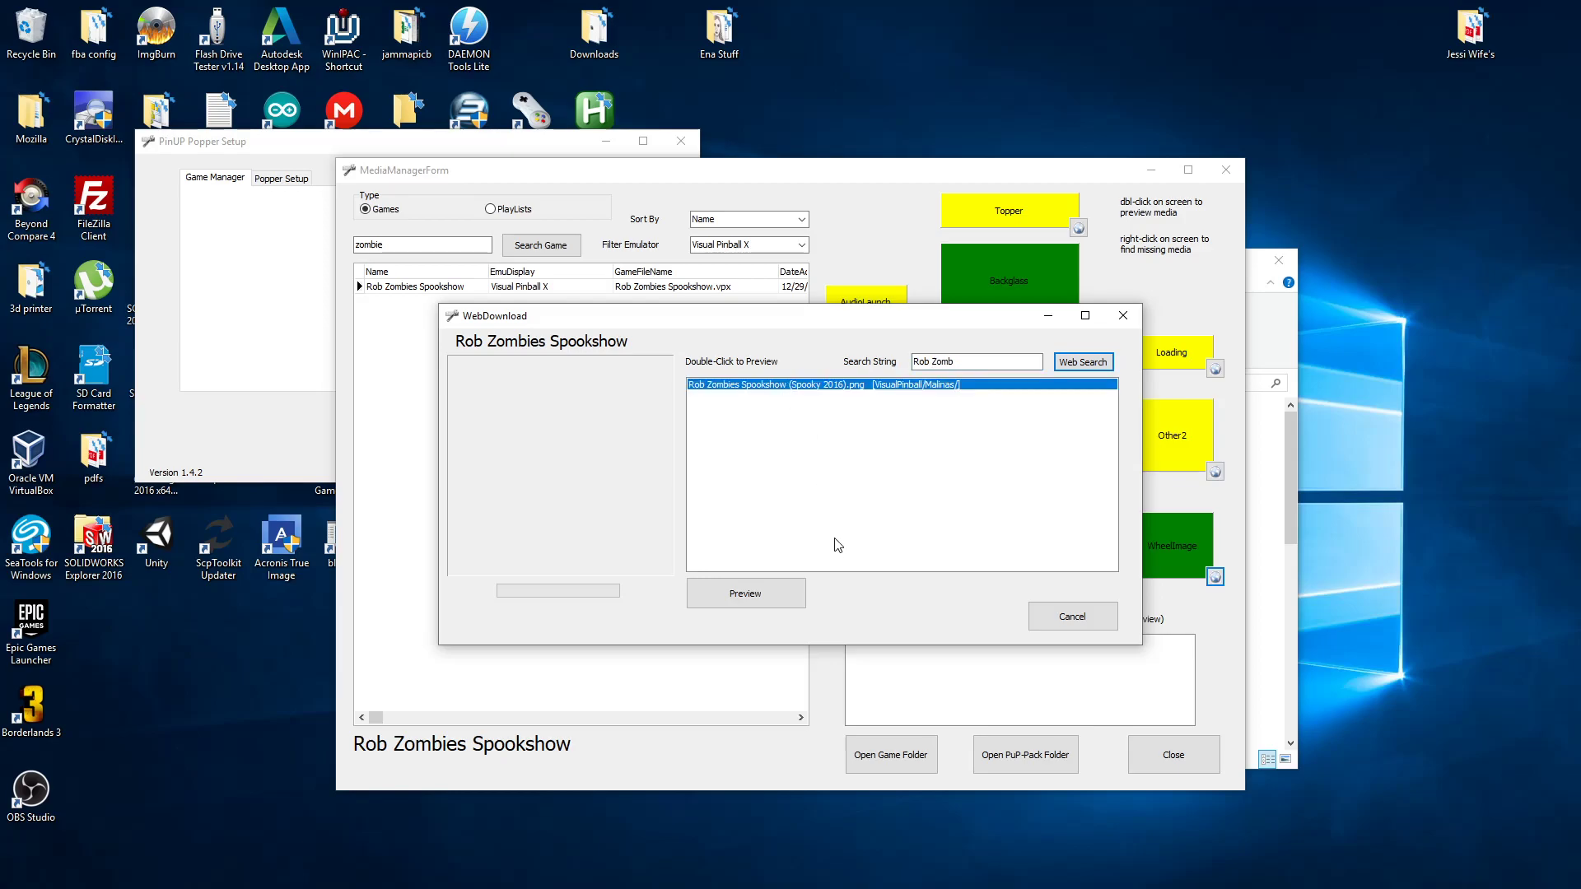
left_click(763, 596)
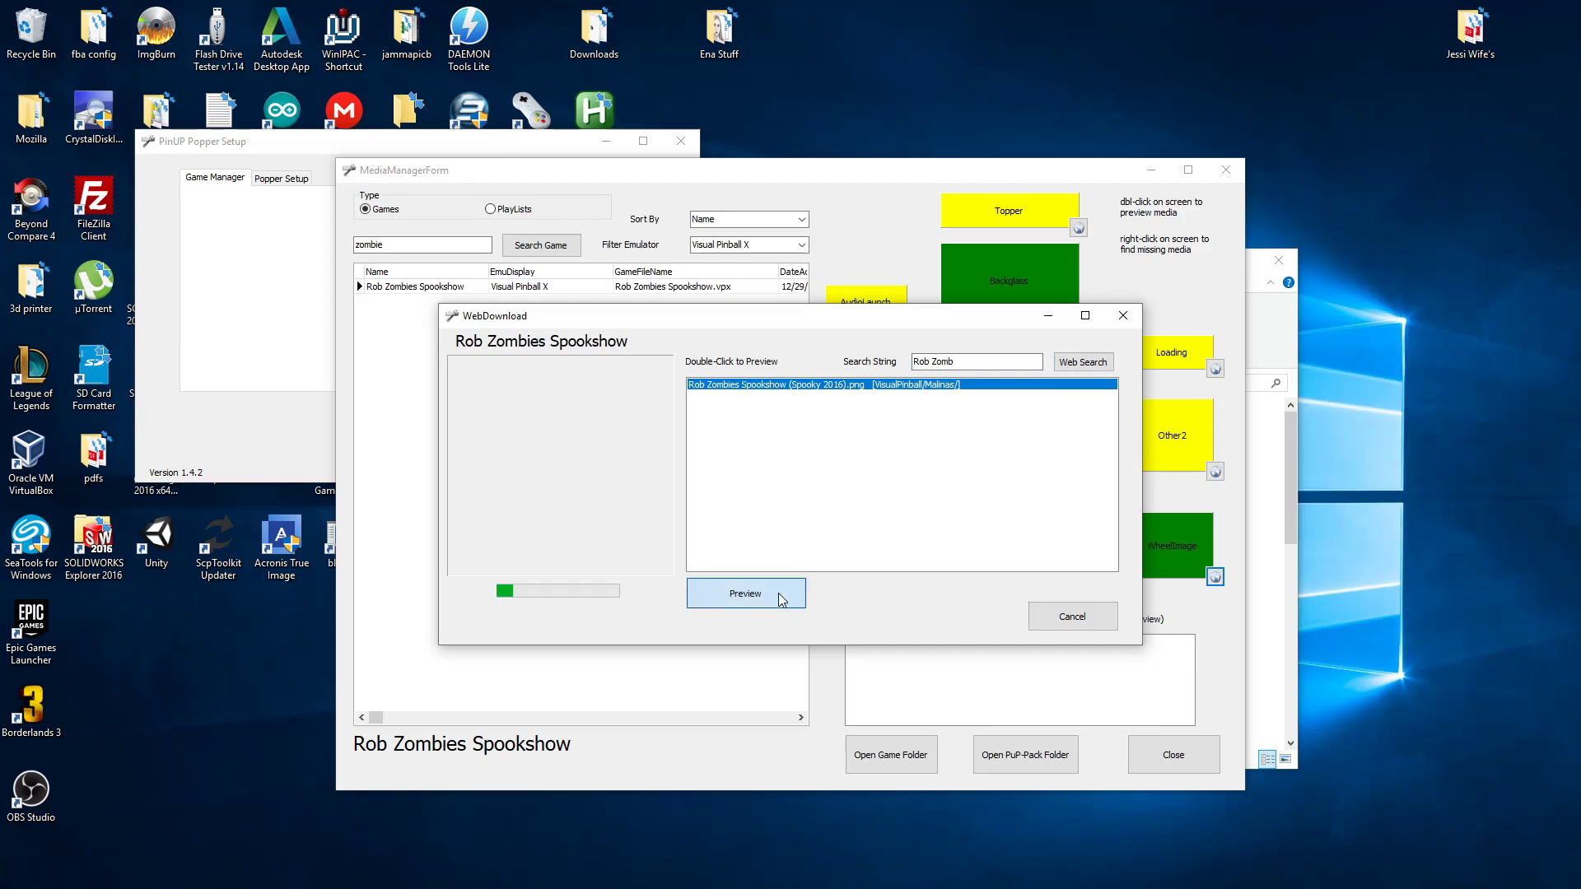
Step: Use the image to overwrite the existing wheel image, close the media manager, and Exit & Launch
left_click(586, 619)
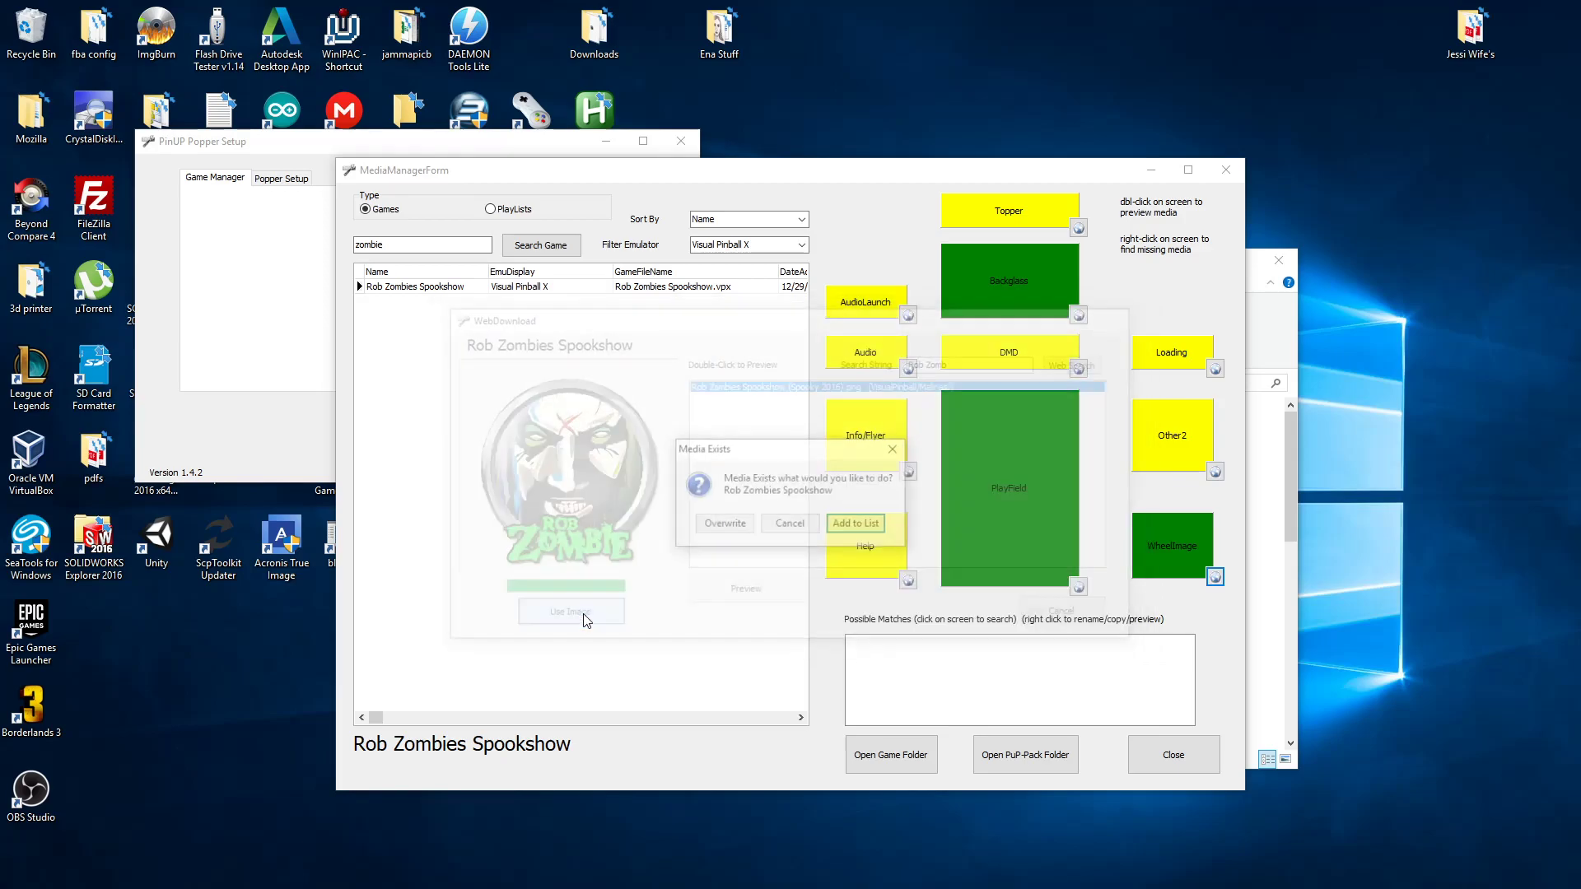
left_click(724, 527)
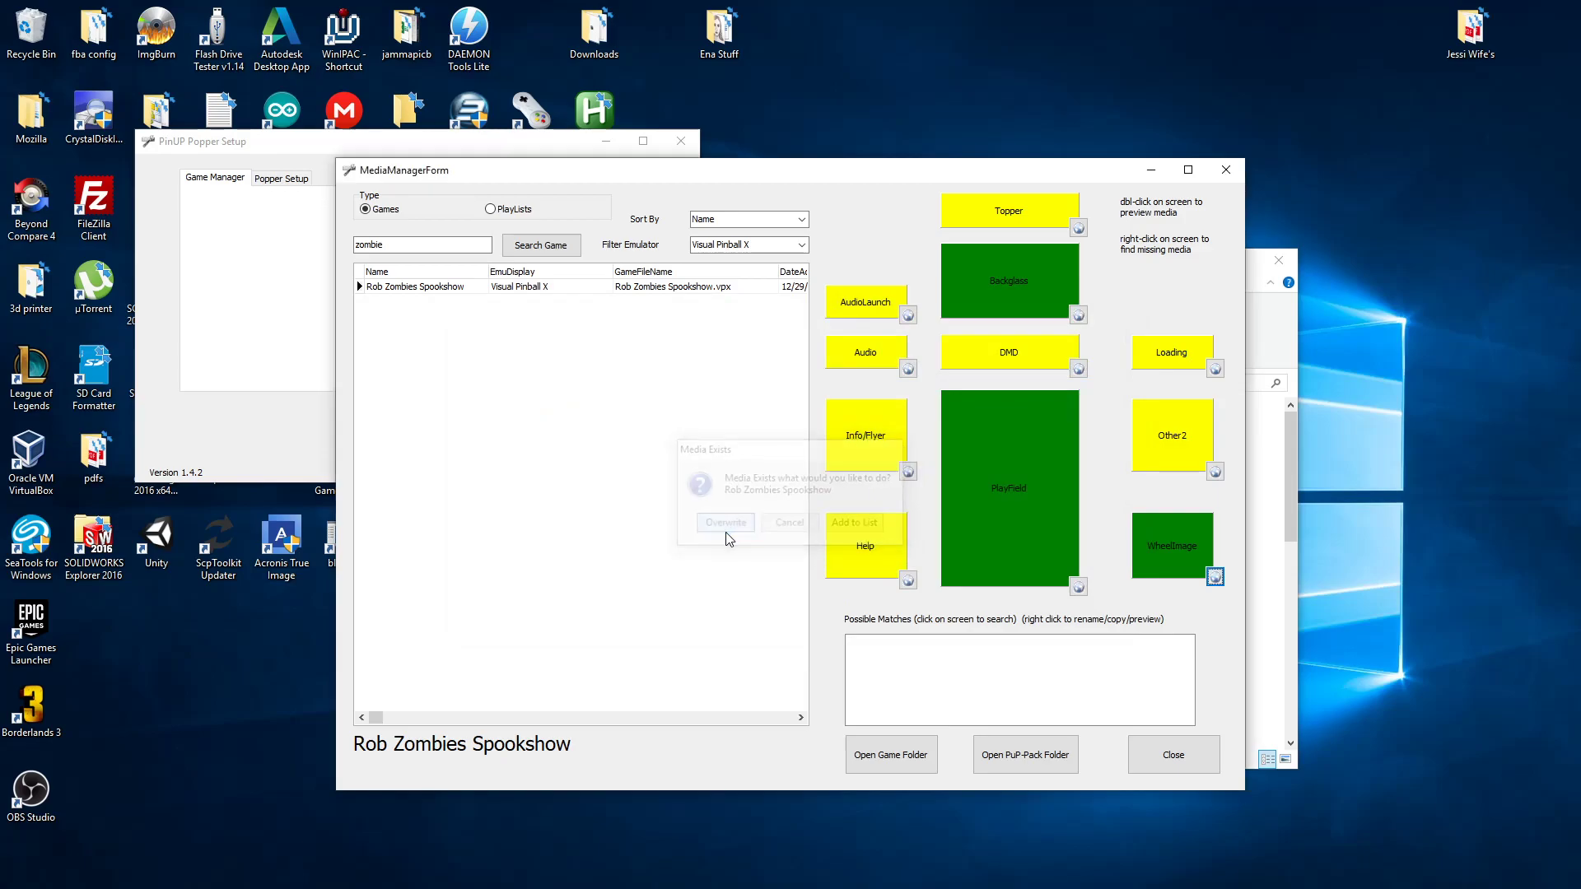
left_click(1173, 755)
left_click(442, 449)
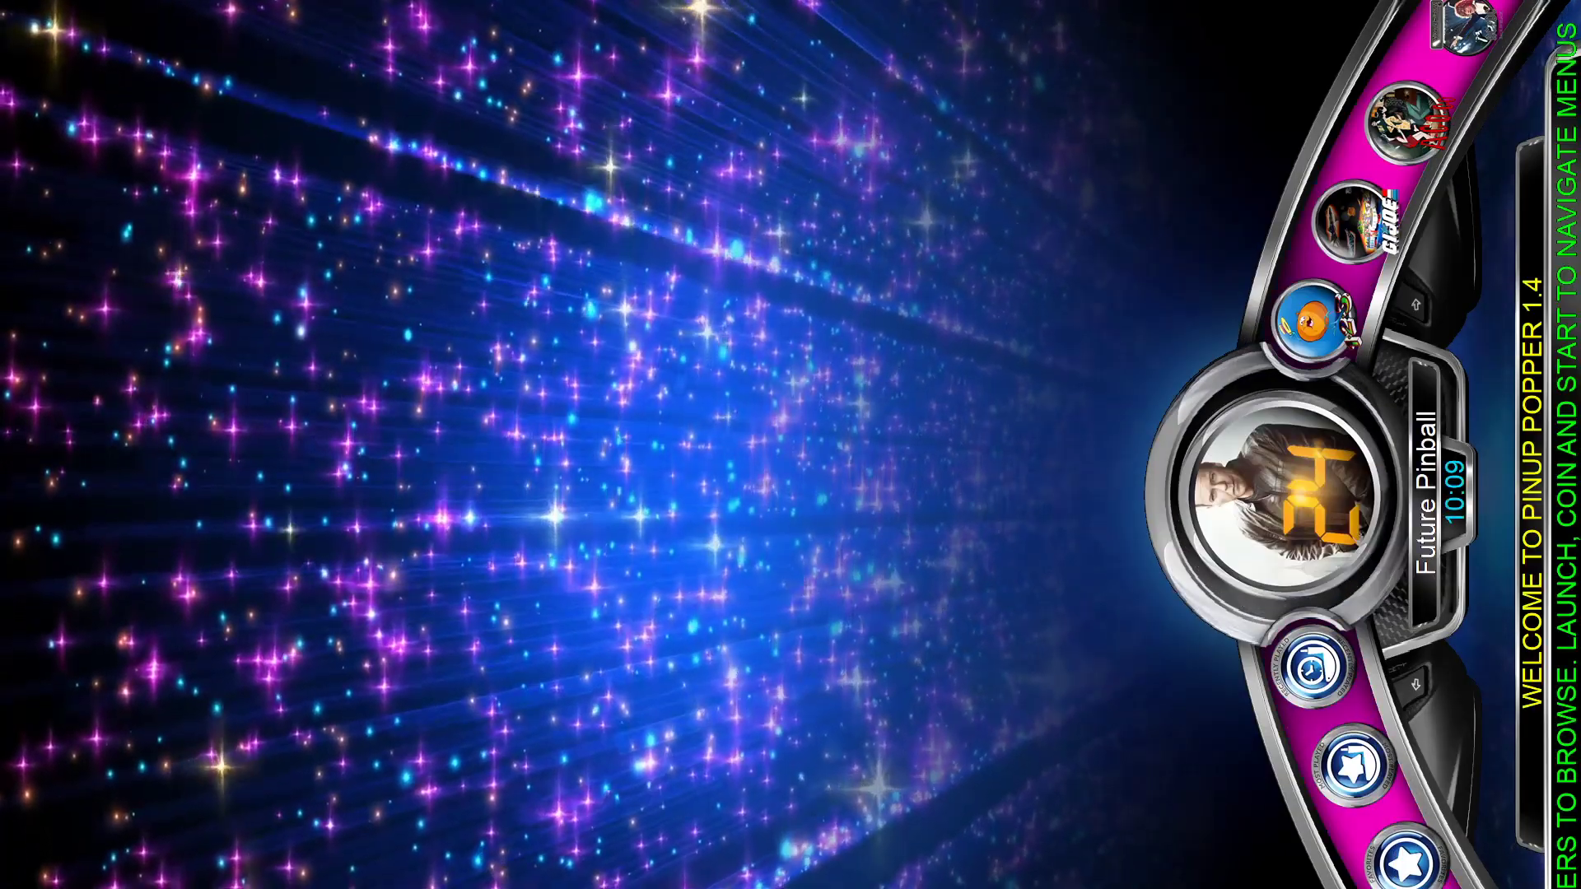
Step: Leave Recently Played, step the game wheel to the Rob Zombie table, and launch it
key("Shift_R")
key("Return")
key("Shift_R")
key("Shift_R")
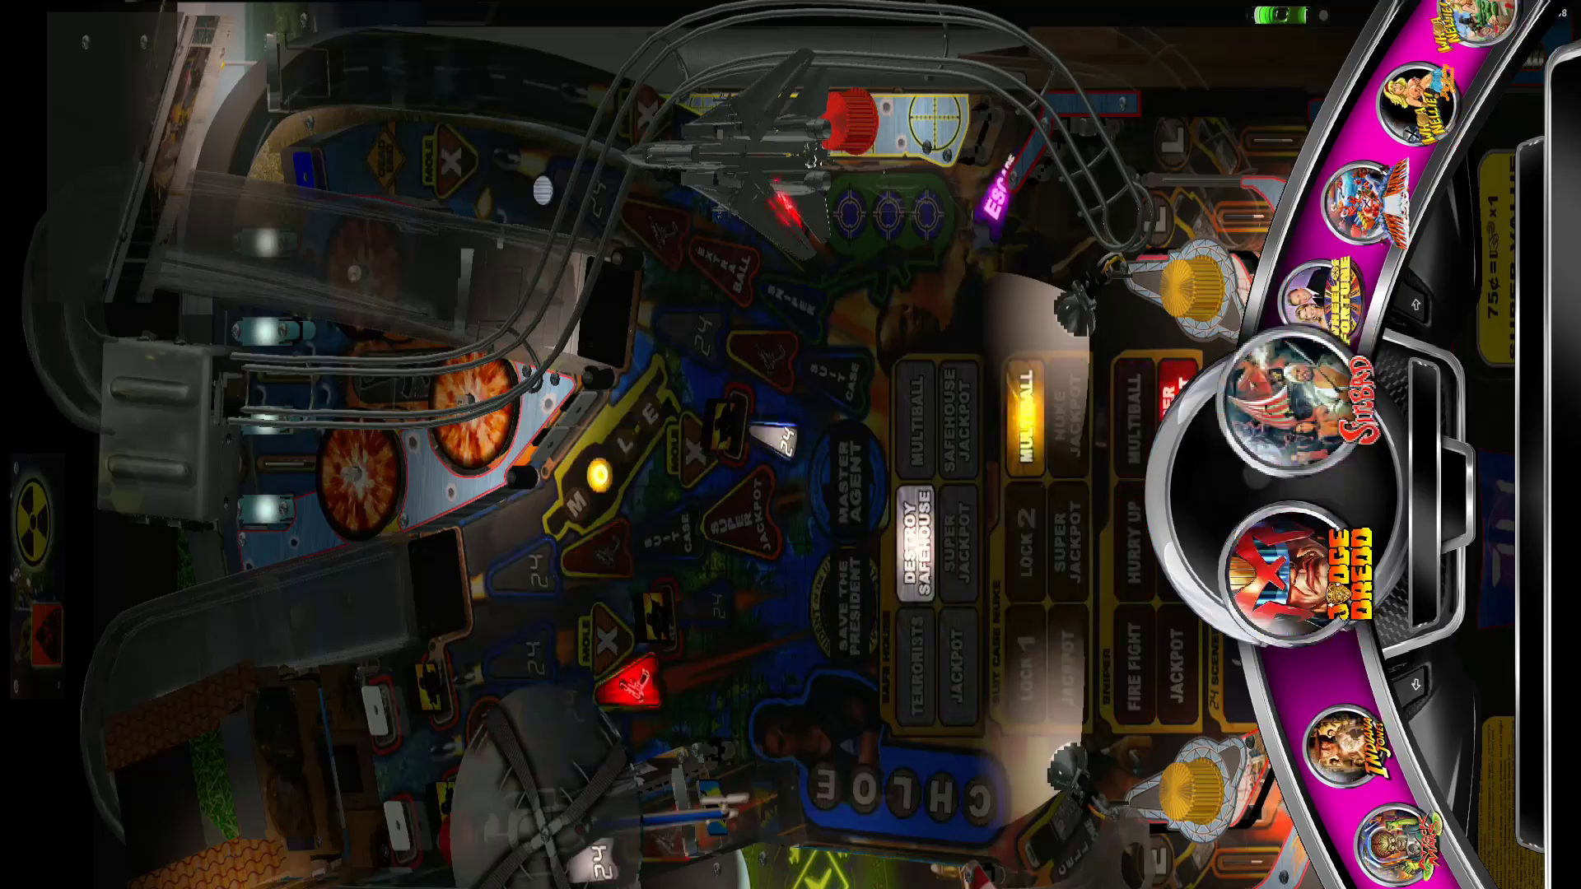
key("Shift_L")
key("Shift_L")
key("Shift_L")
key("Shift_L")
key("Shift_L")
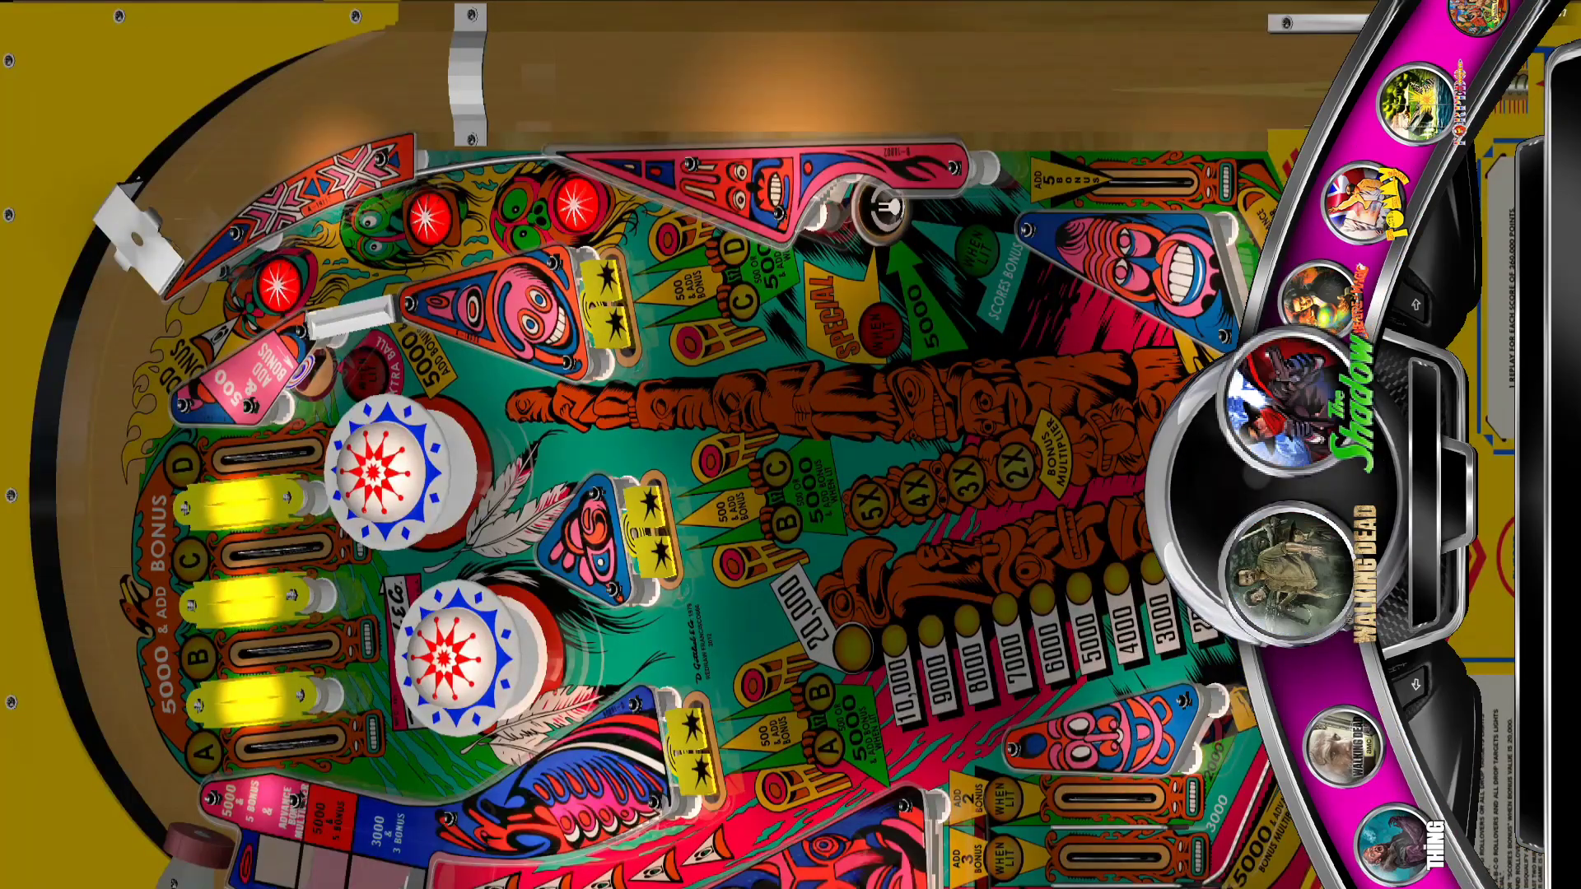
key("Shift_L")
key("Shift_L")
key("Shift_L")
key("Shift_L")
key("Shift_L")
key("Shift_L")
key("Shift_L")
key("Shift_L")
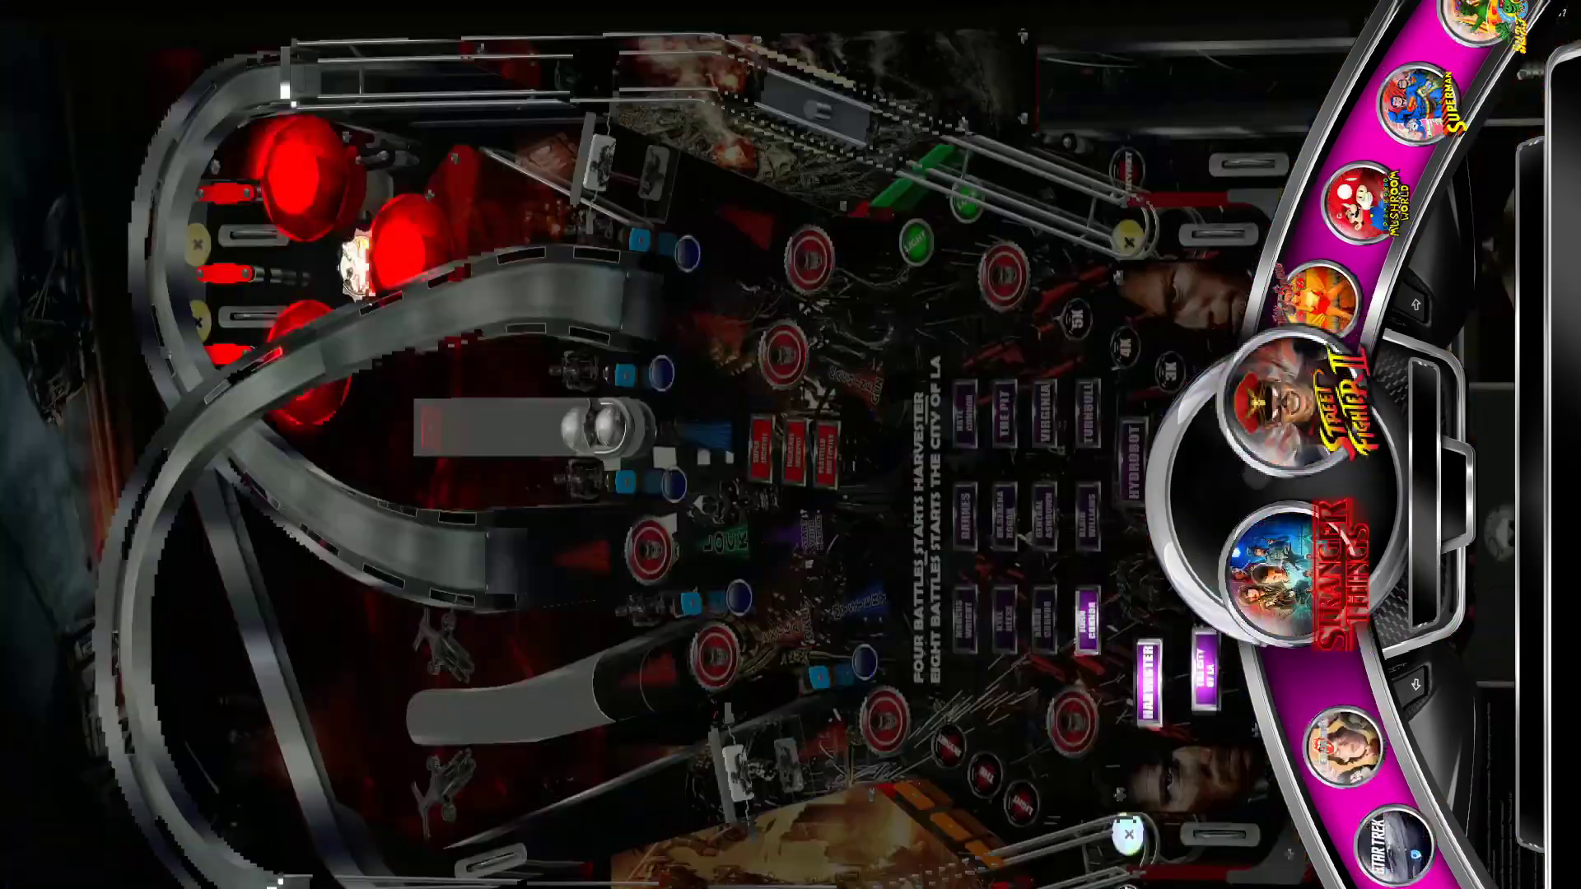
key("Shift_L")
key("Shift_L")
key("Shift_L")
key("Shift_L")
key("Shift_L")
key("Shift_L")
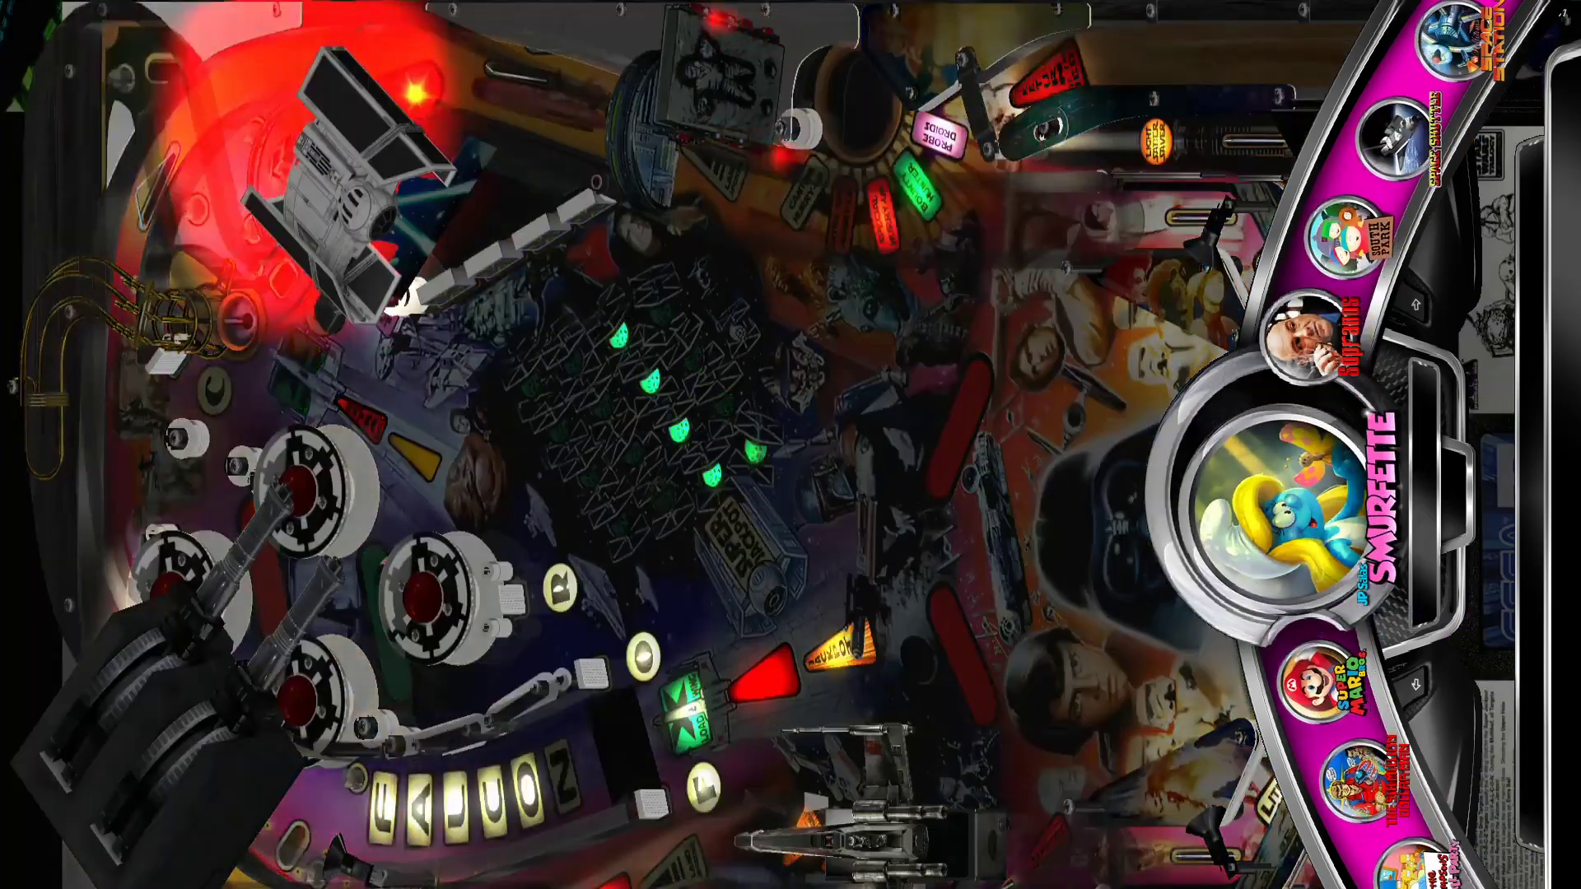
key("Shift_L")
key("Shift_L")
key("Shift_L")
key("Shift_L")
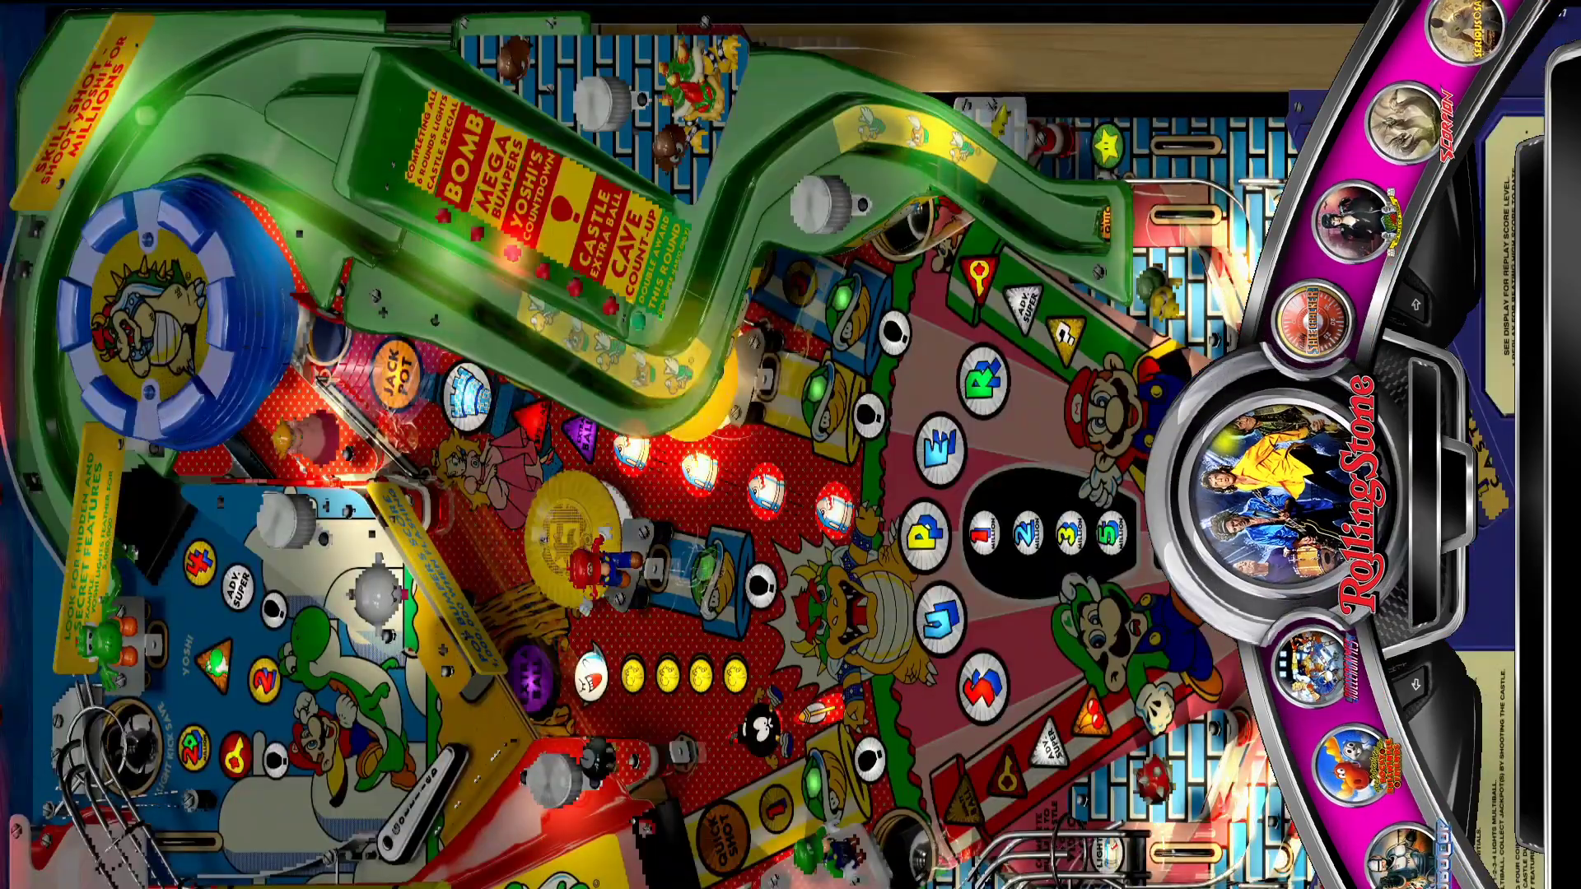
key("Shift_L")
key("Shift_L")
key("Shift_L")
key("Shift_L")
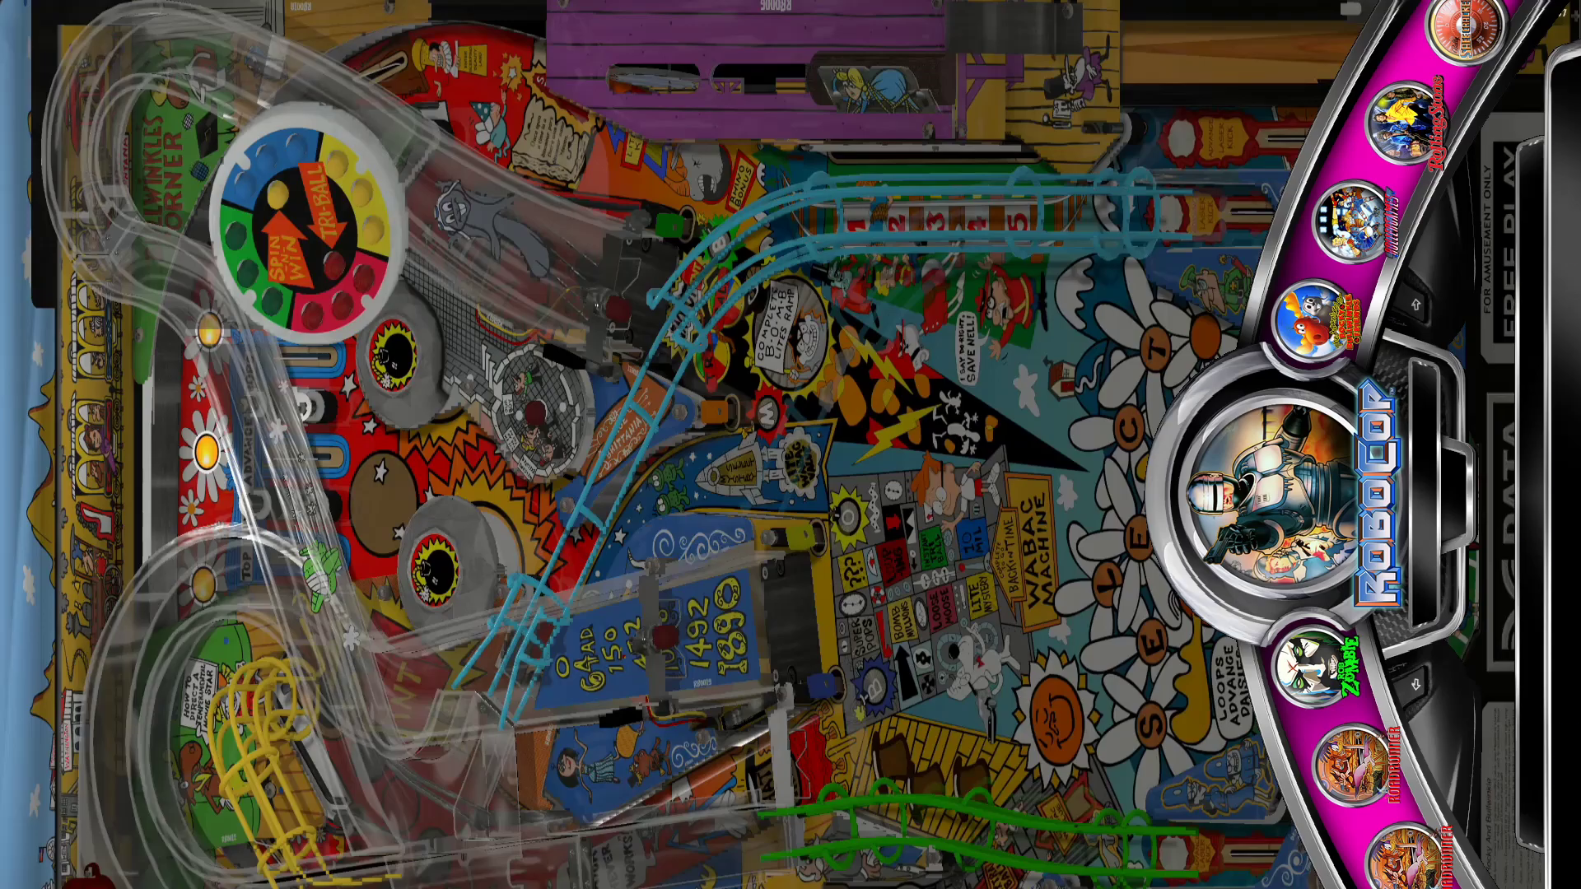
key("Return")
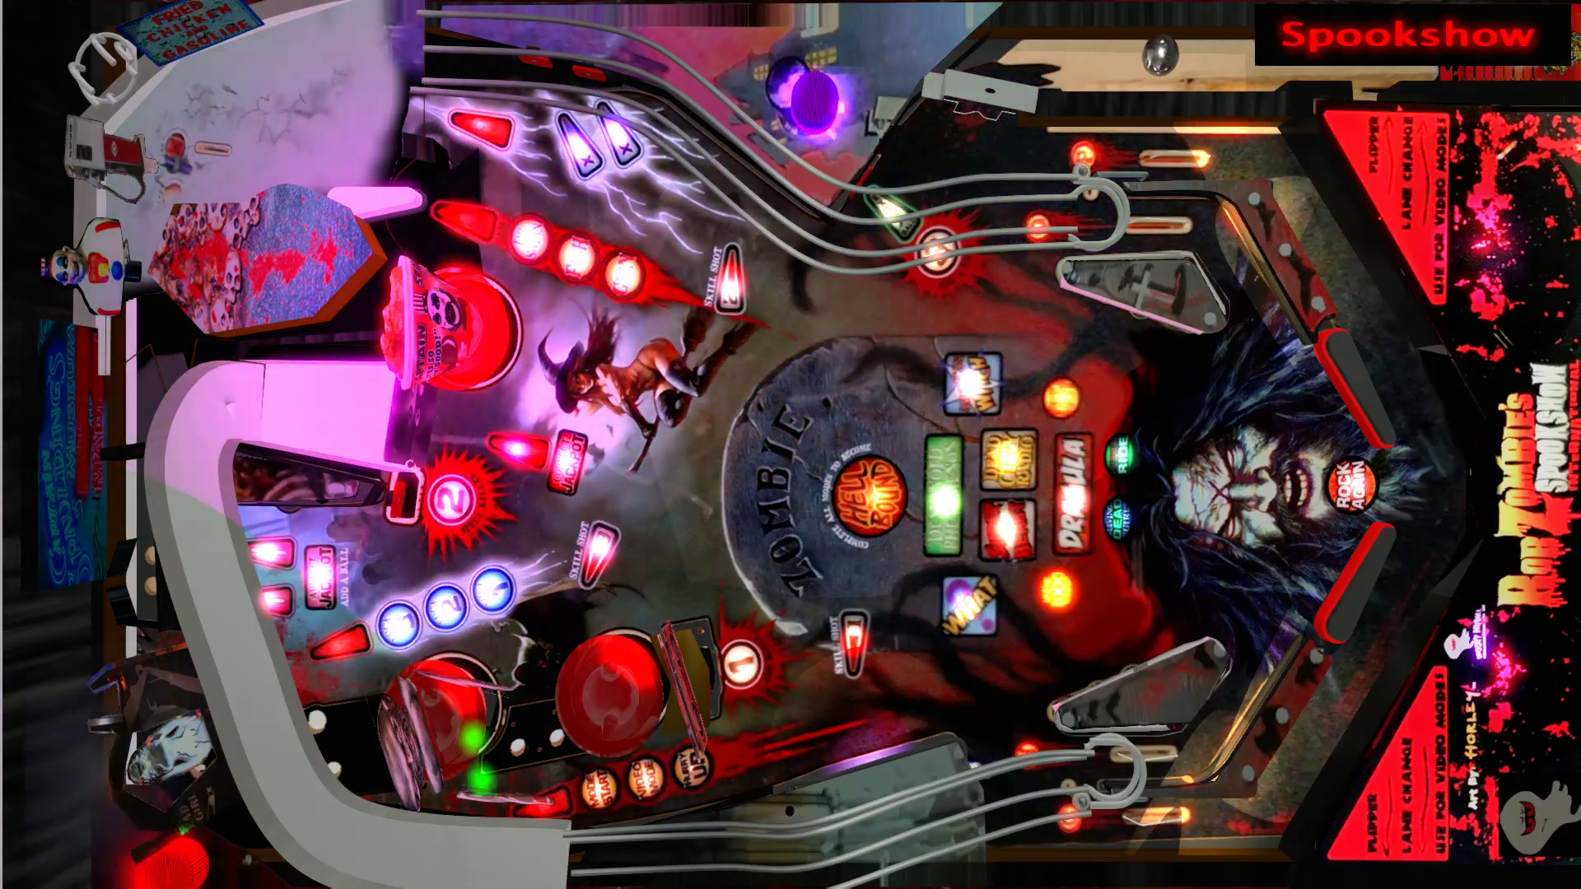
Step: Start a new game on Rob Zombies Spookshow and work the flippers to play the ball
key("1")
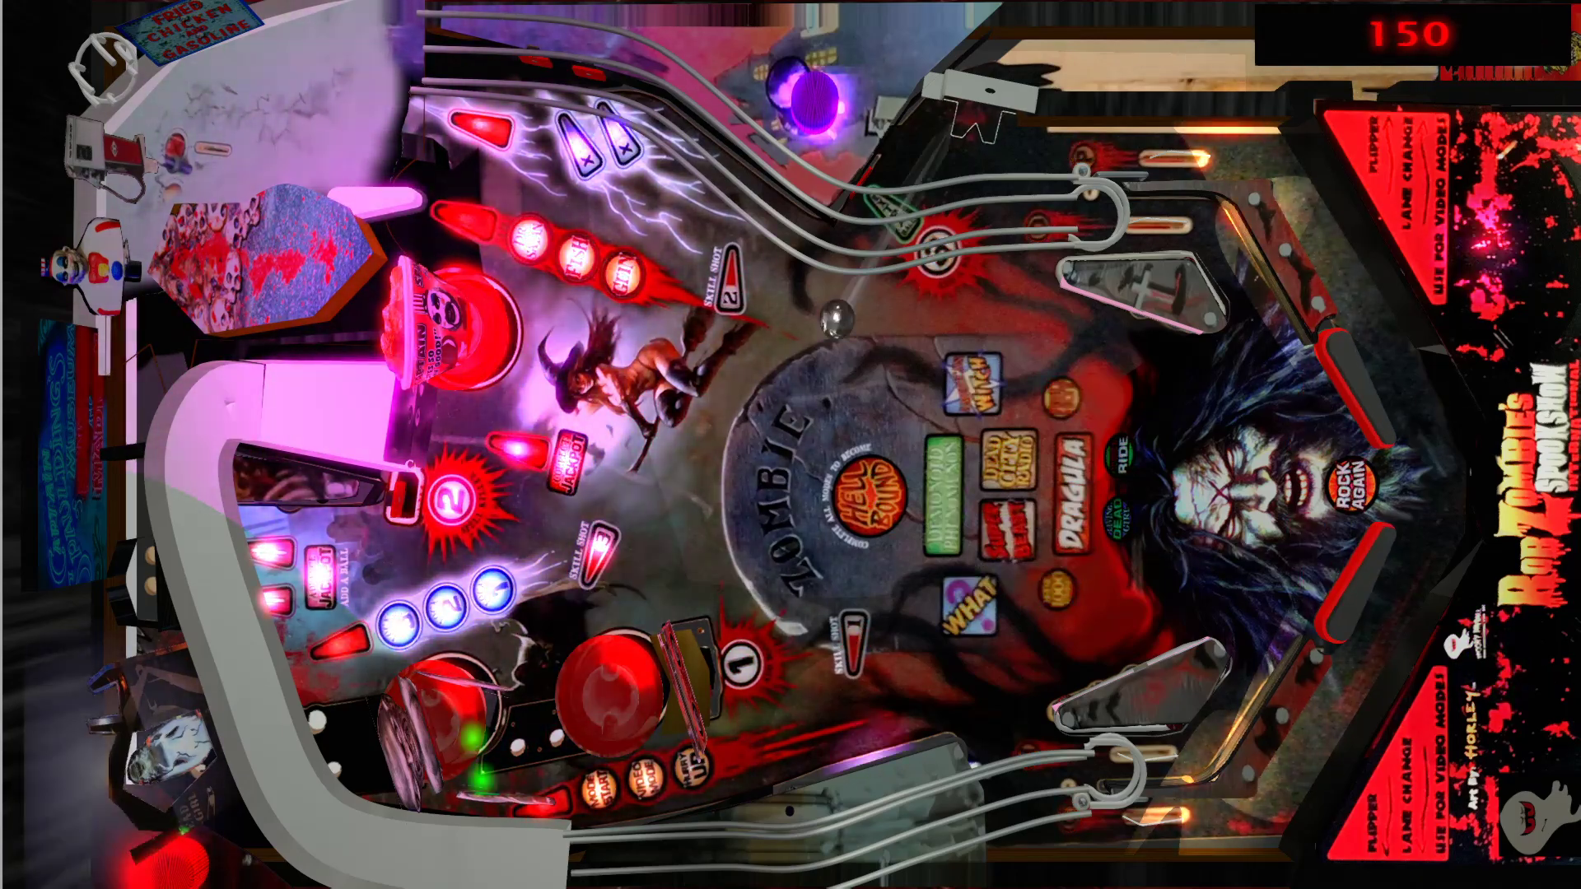
key("shift")
key("shift")
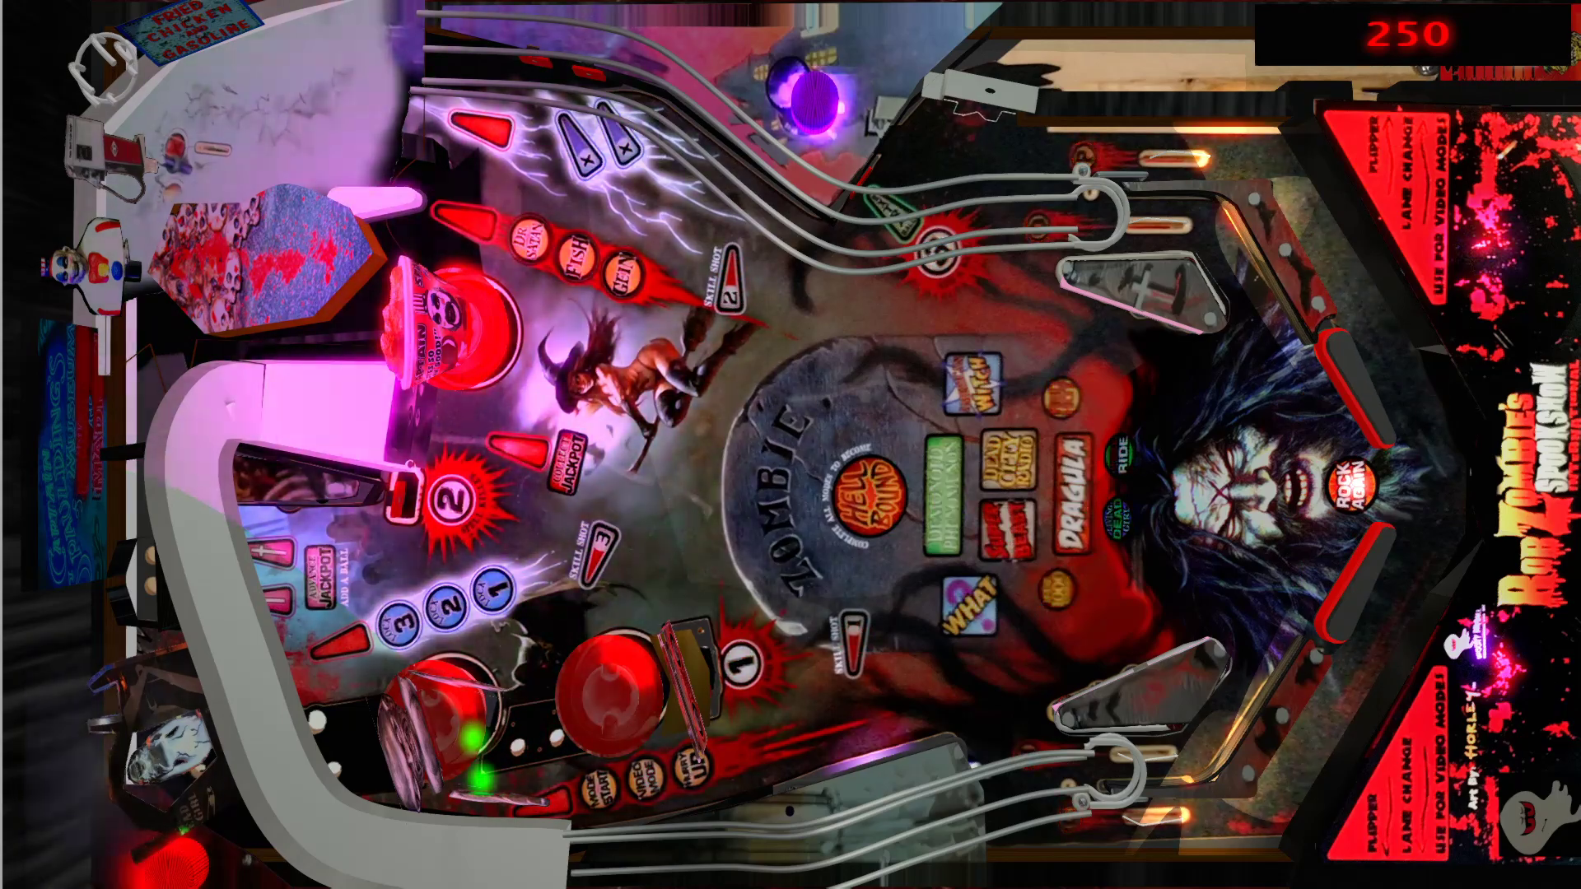